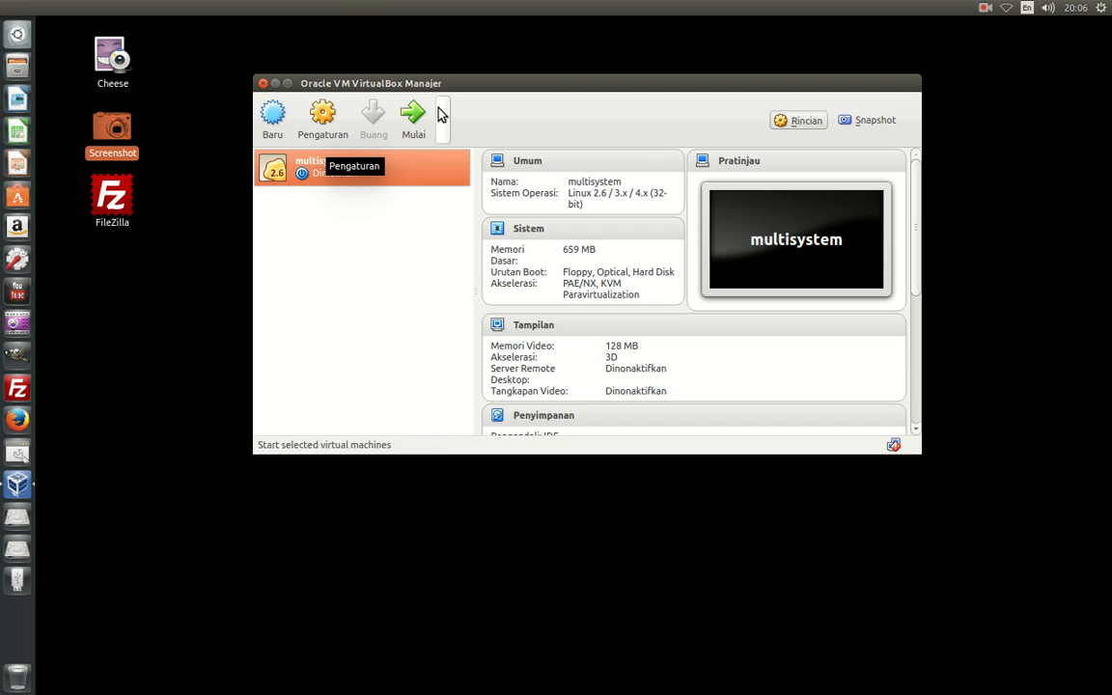
Review the multisystem virtual machine's shared folder, USB, network and storage settings
{"action": "left_click_drag", "start_coordinate": [513, 85], "coordinate": [550, 155]}
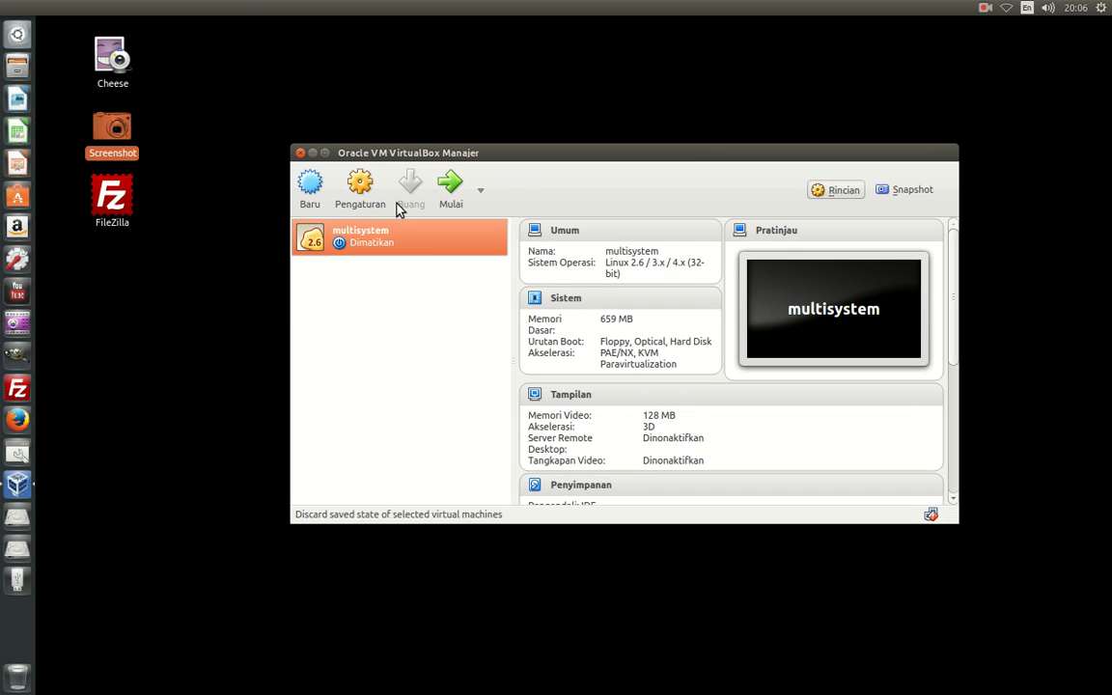
{"action": "left_click", "coordinate": [370, 203]}
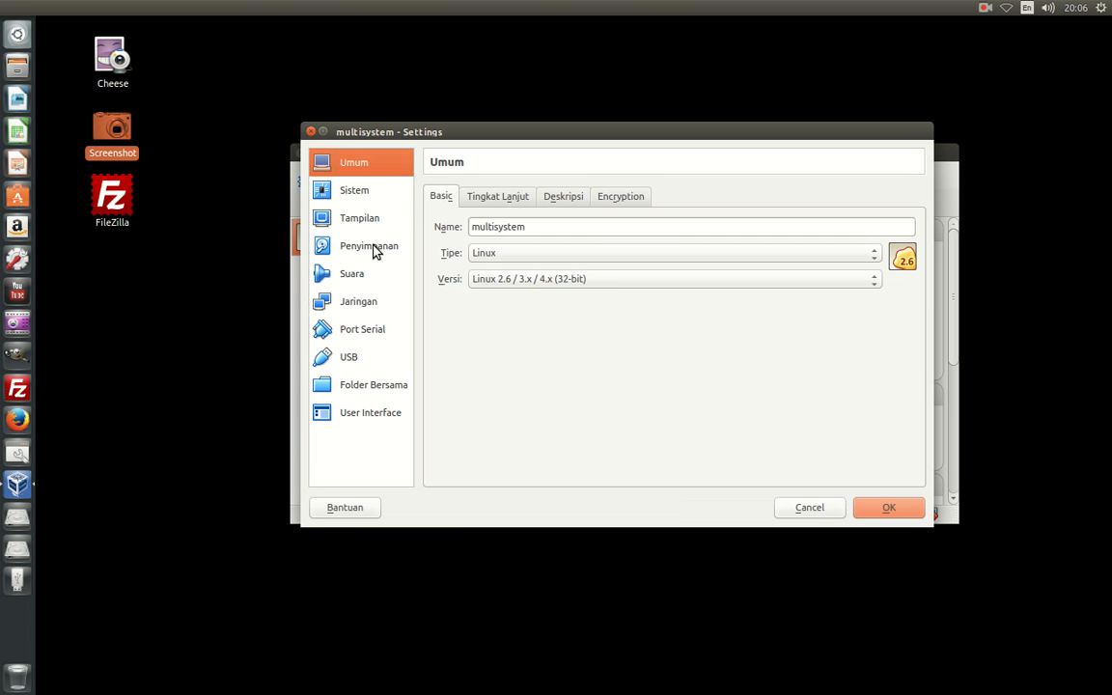
{"action": "left_click", "coordinate": [374, 385]}
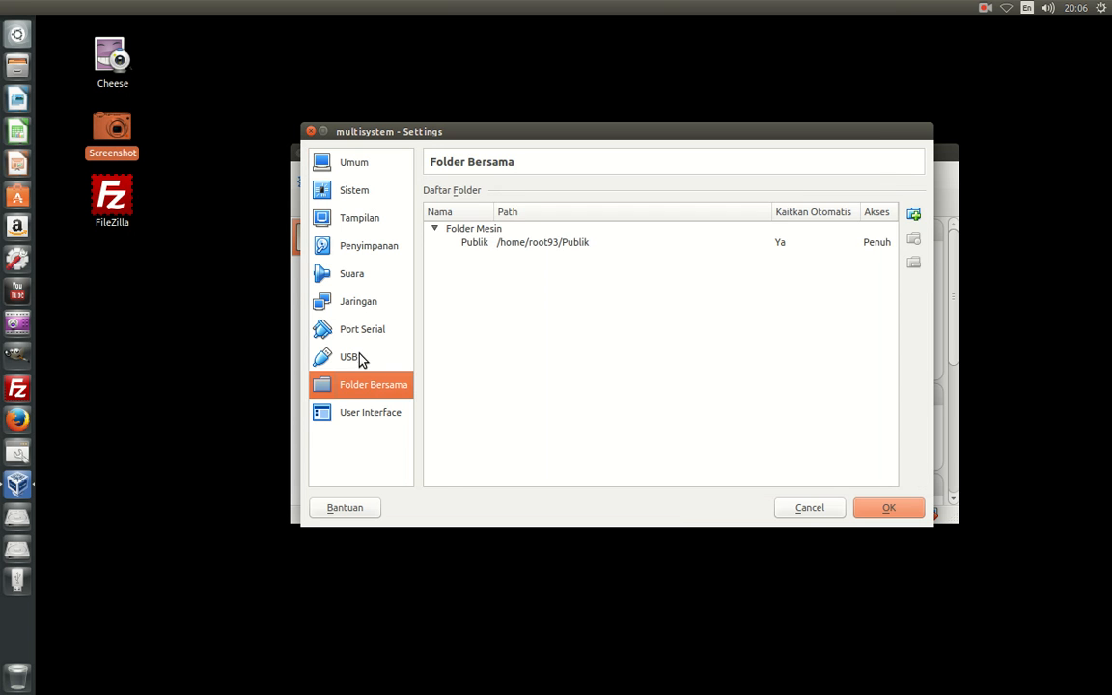
{"action": "left_click", "coordinate": [356, 357]}
{"action": "left_click", "coordinate": [358, 303]}
{"action": "left_click", "coordinate": [354, 253]}
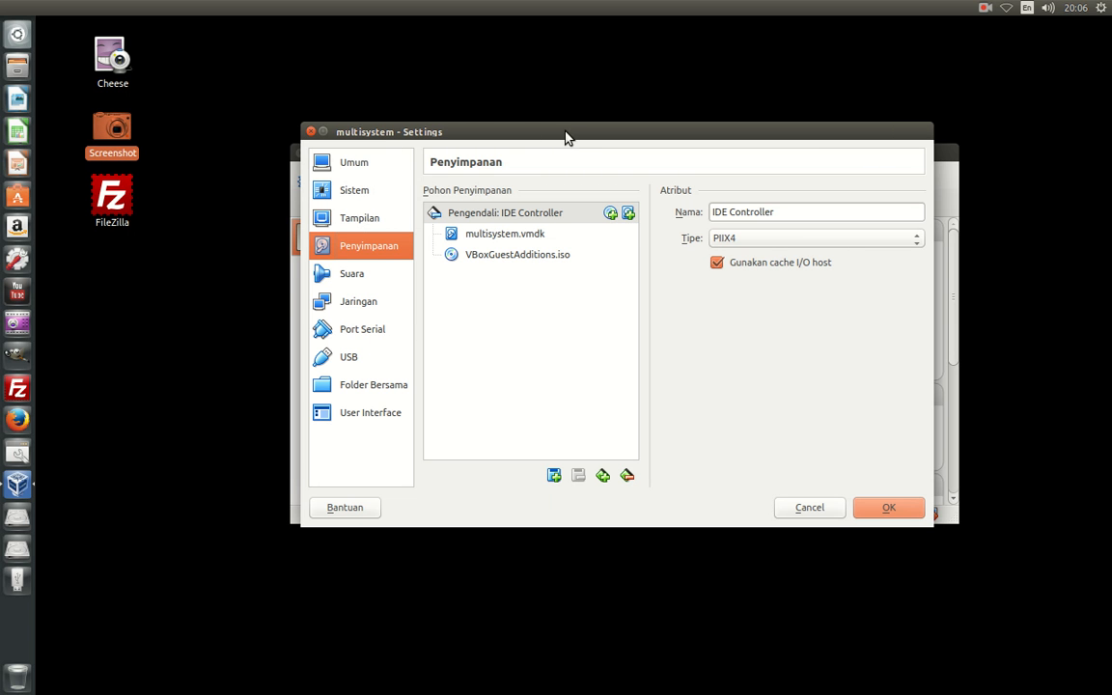
Examine the attributes of the multisystem.vmdk disk under the IDE controller, and close the settings without changes
{"action": "left_click_drag", "start_coordinate": [576, 141], "coordinate": [620, 261]}
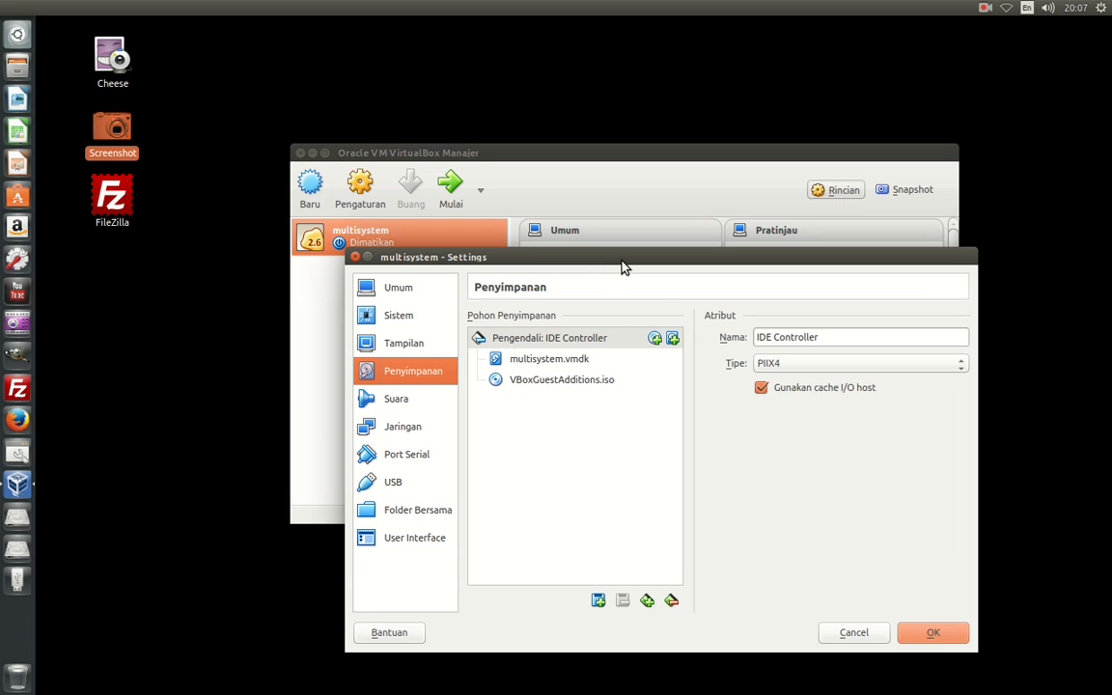
{"action": "left_click_drag", "start_coordinate": [622, 266], "coordinate": [599, 219]}
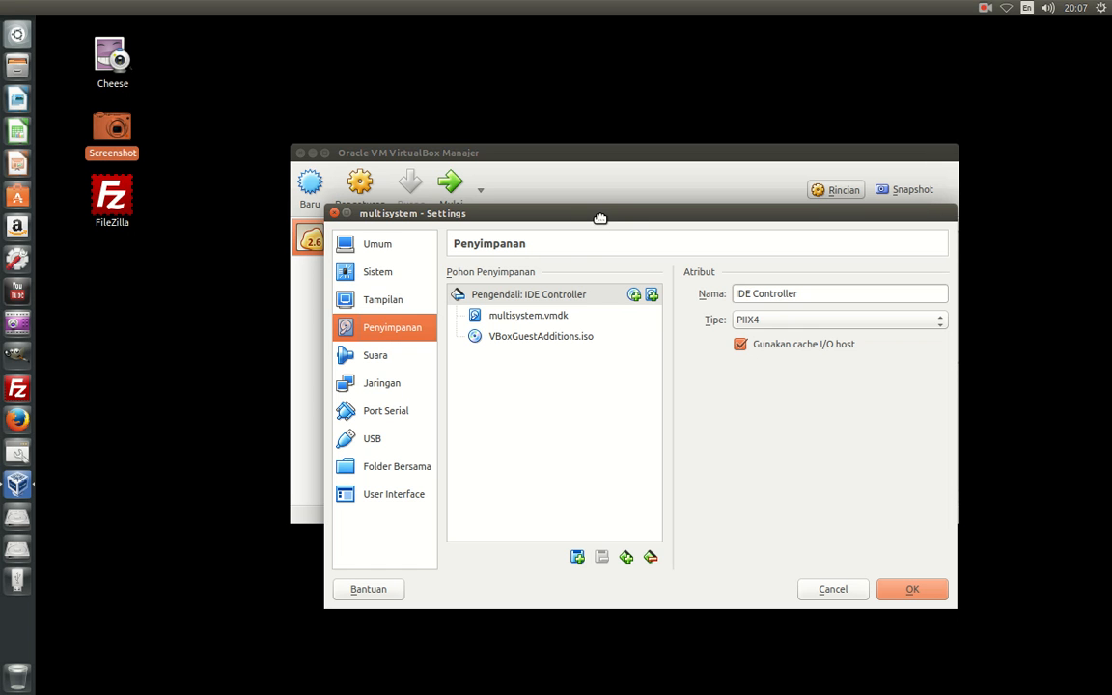
{"action": "left_click", "coordinate": [533, 325]}
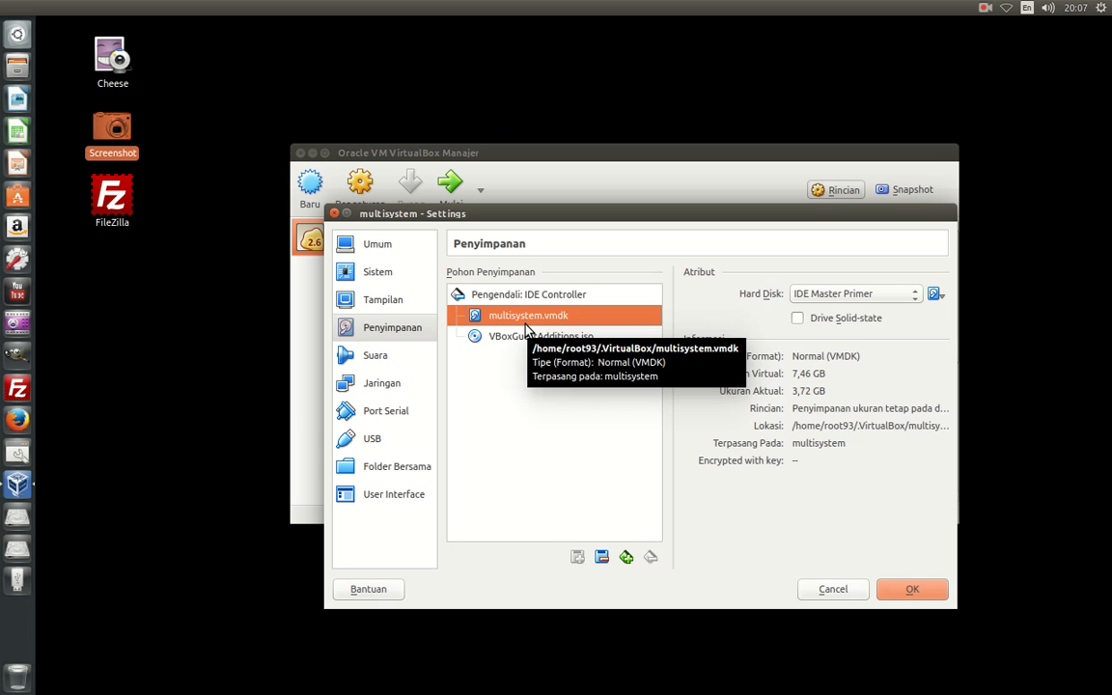
{"action": "left_click", "coordinate": [334, 214]}
Start creating a virtual machine named gg with type Other and version Other/Unknown, and continue to the memory size
{"action": "left_click", "coordinate": [322, 199]}
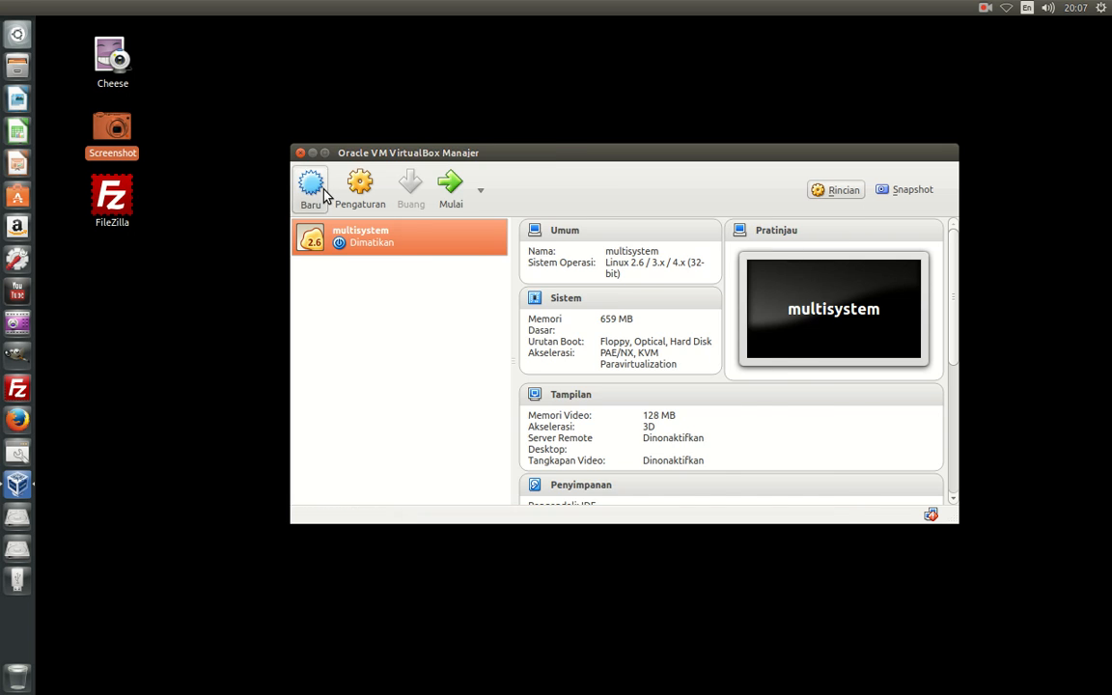
{"action": "type", "text": "gg"}
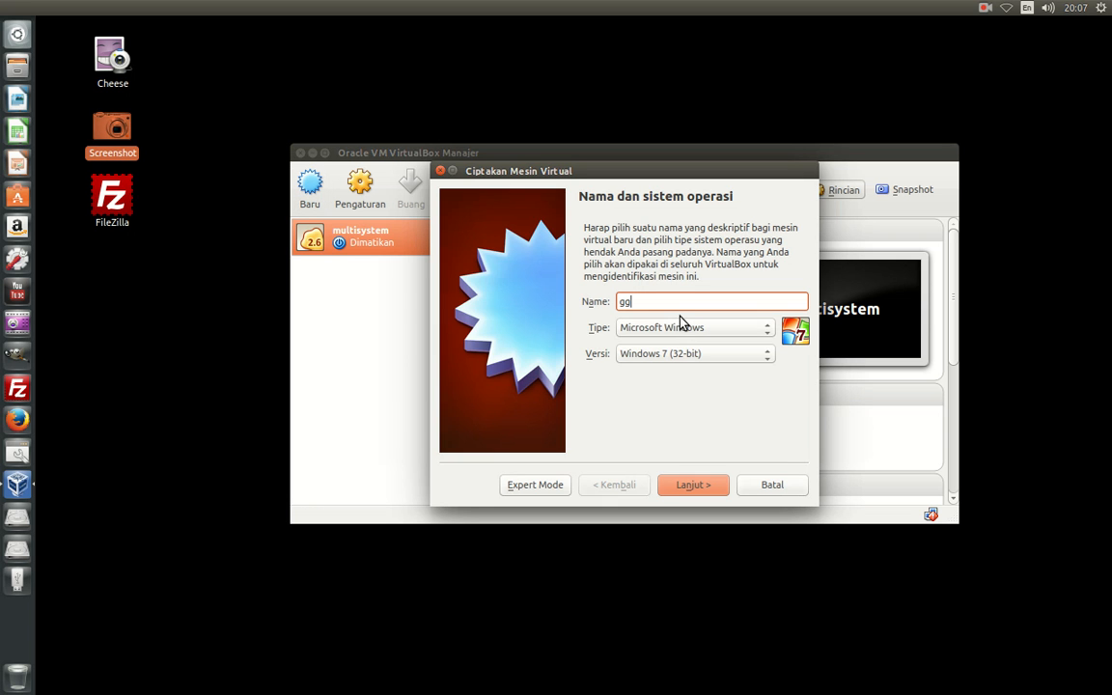
{"action": "left_click", "coordinate": [679, 328]}
{"action": "left_click", "coordinate": [651, 432]}
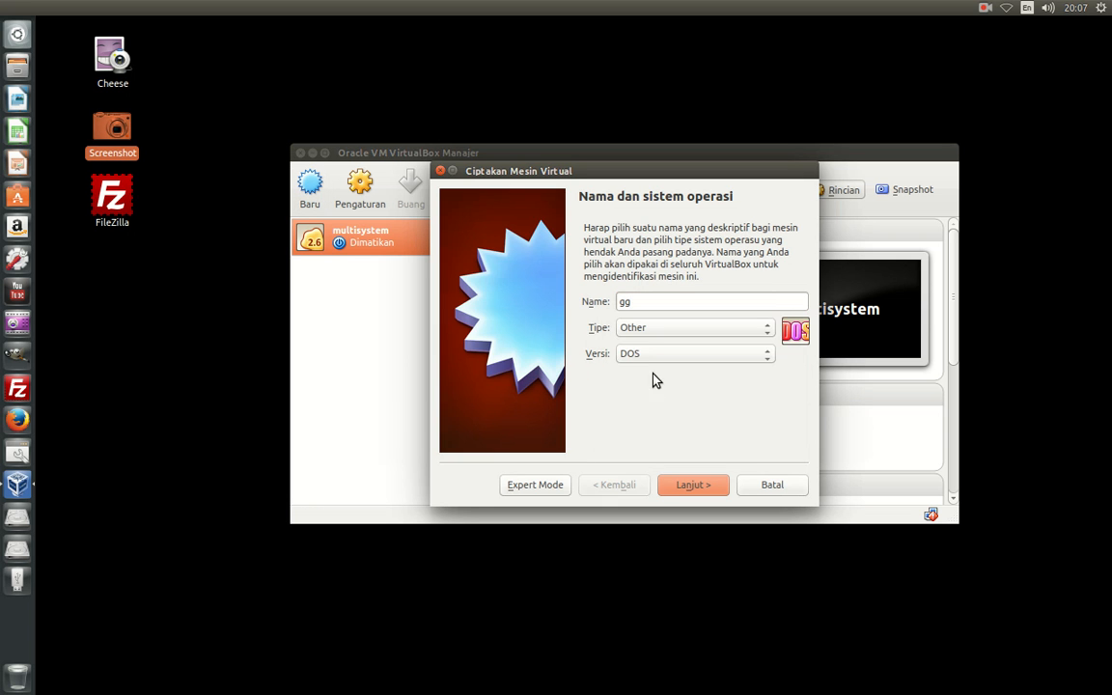
{"action": "left_click", "coordinate": [648, 355]}
{"action": "left_click", "coordinate": [653, 440]}
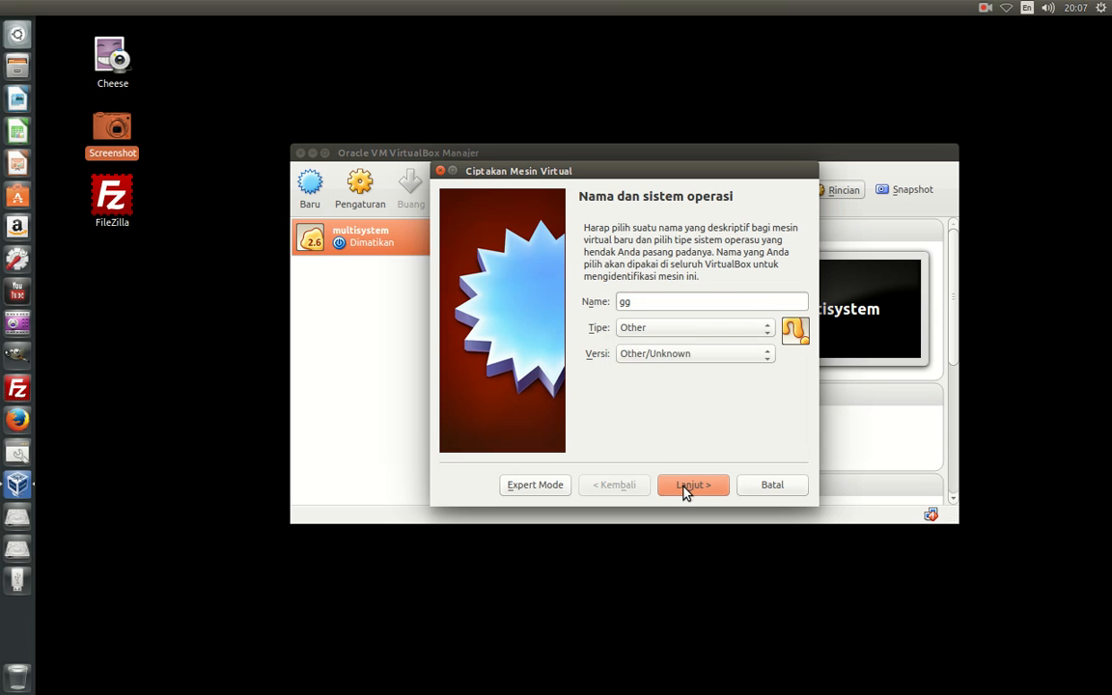
{"action": "left_click", "coordinate": [685, 485]}
Raise the new machine's memory allocation to 430 MB or slightly more, and continue to the hard disk options
{"action": "mouse_move", "coordinate": [604, 301]}
{"action": "left_mouse_down"}
{"action": "mouse_move", "coordinate": [625, 303]}
{"action": "mouse_move", "coordinate": [618, 297]}
{"action": "left_mouse_up"}
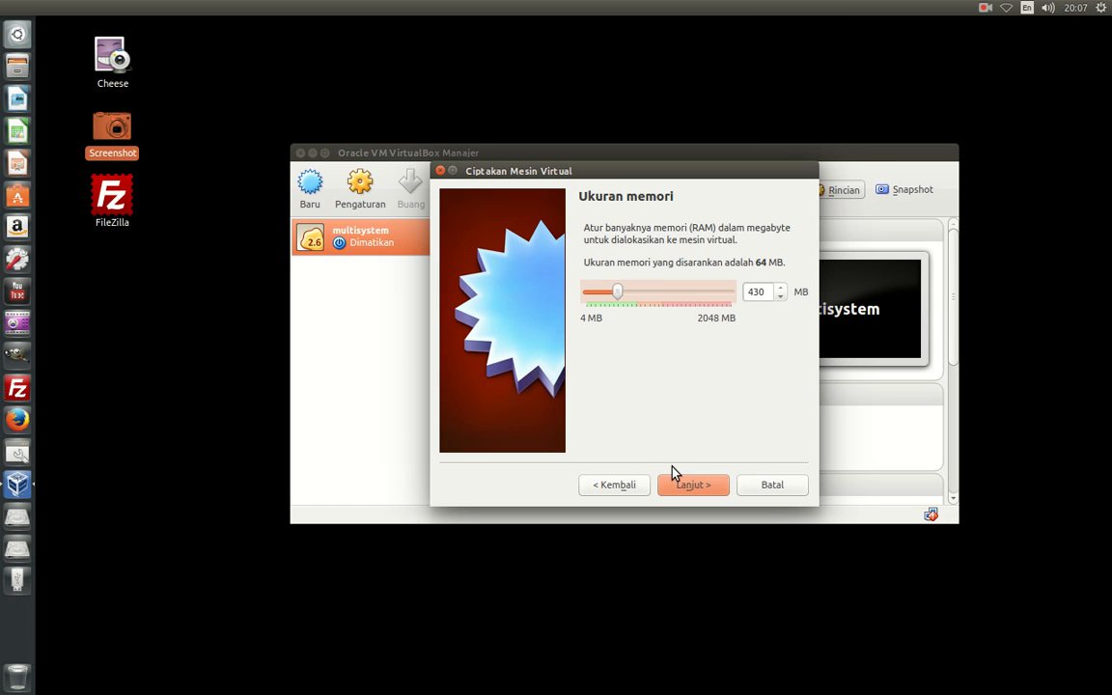
{"action": "key", "text": "alt"}
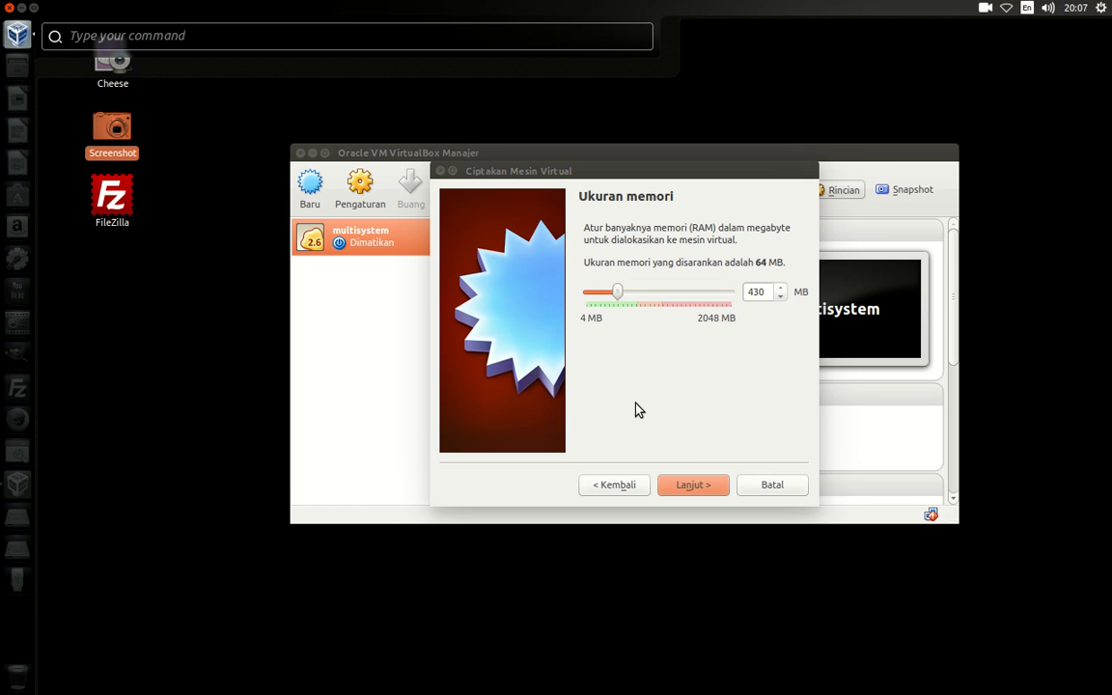
{"action": "key", "text": "Escape"}
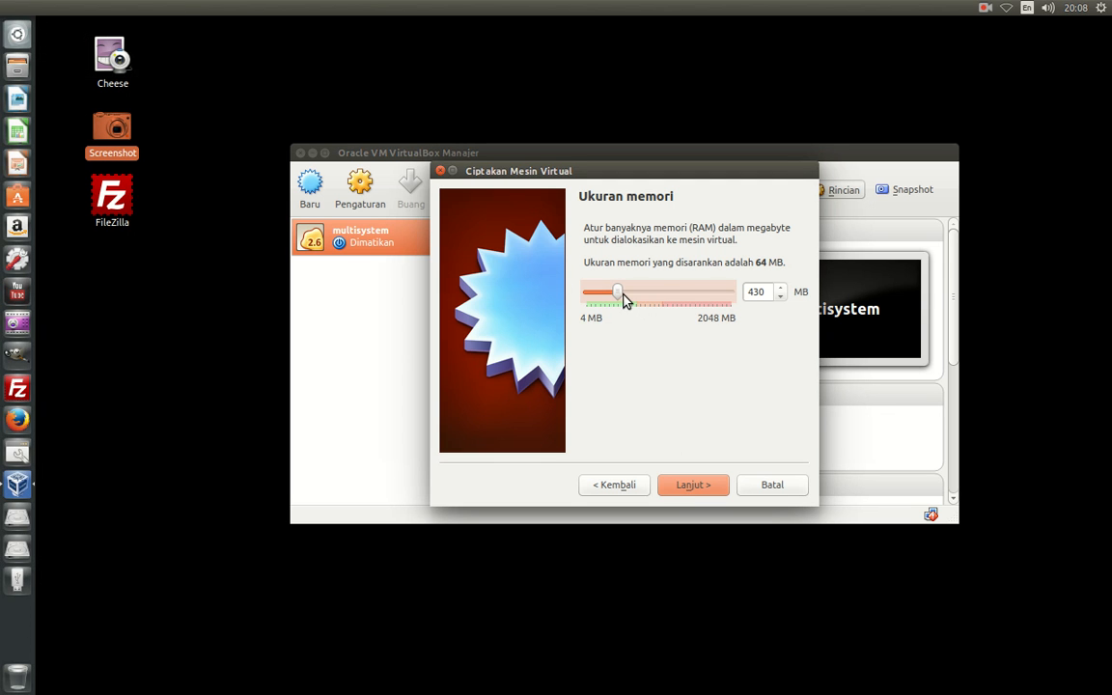
{"action": "left_click_drag", "start_coordinate": [615, 293], "coordinate": [626, 293]}
{"action": "left_click", "coordinate": [697, 487]}
Try creating a new virtual hard disk of type VMDK instead of using an existing one, and cancel the machine creation
{"action": "left_click", "coordinate": [652, 410]}
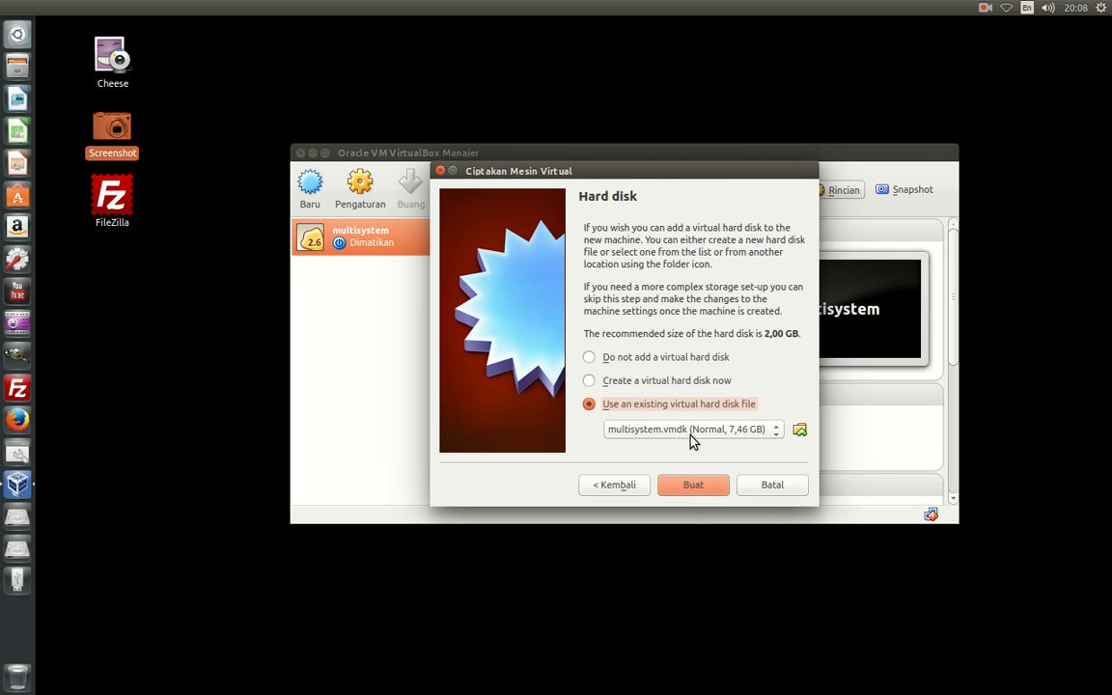
{"action": "left_click", "coordinate": [622, 382]}
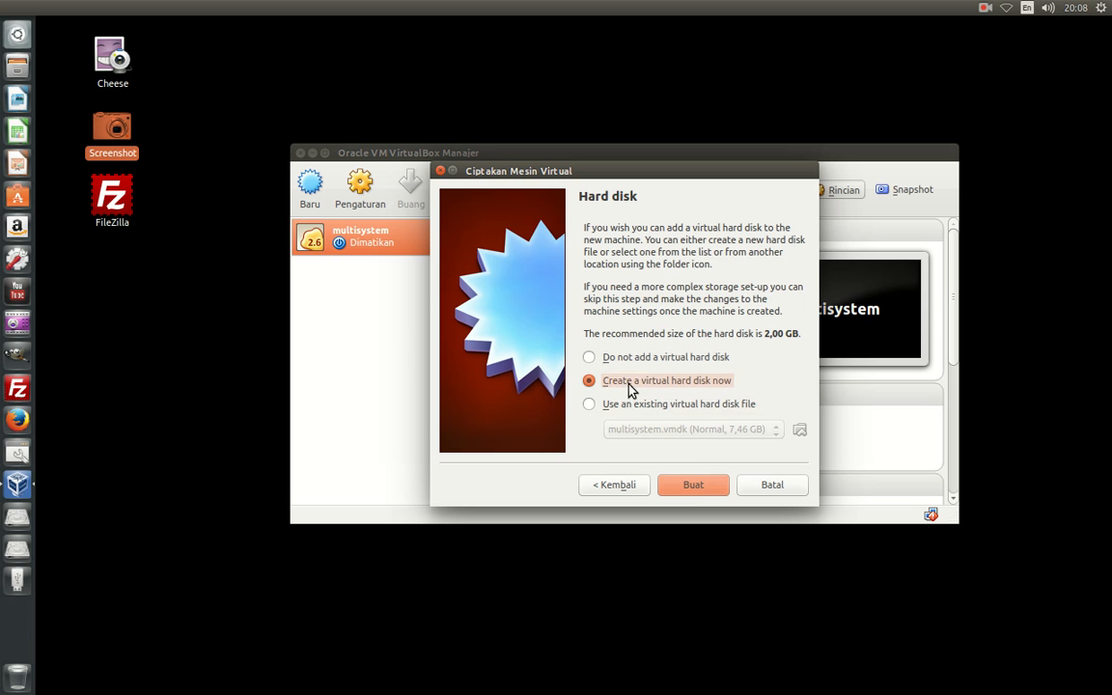
{"action": "left_click", "coordinate": [691, 487]}
{"action": "left_click", "coordinate": [565, 301]}
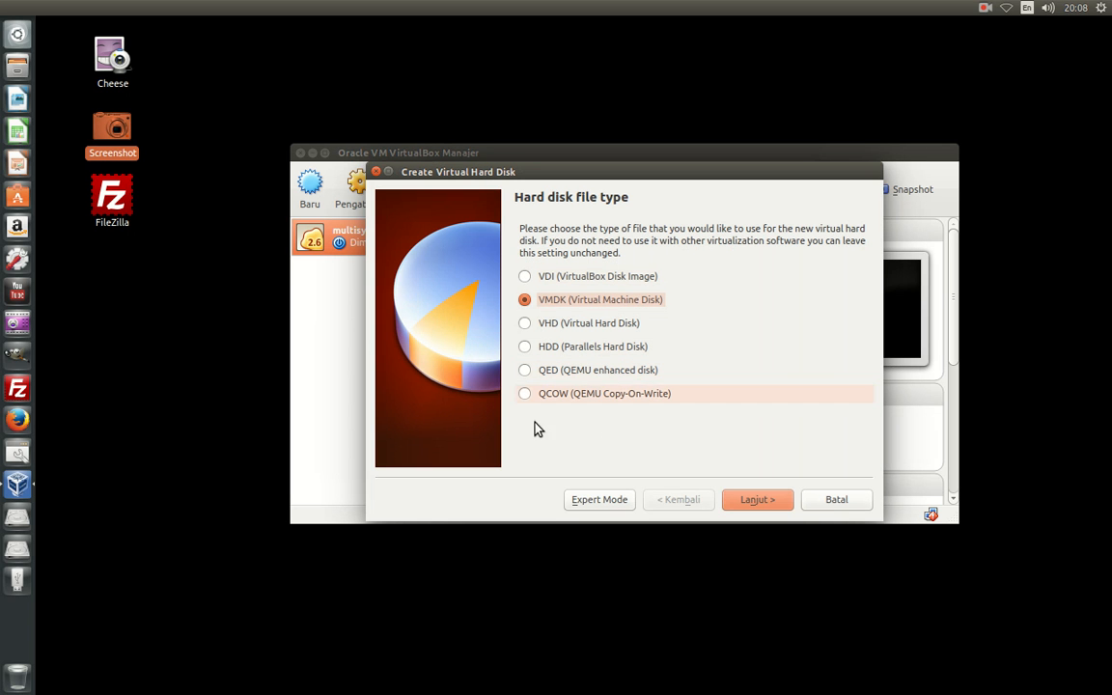
{"action": "left_click", "coordinate": [830, 512]}
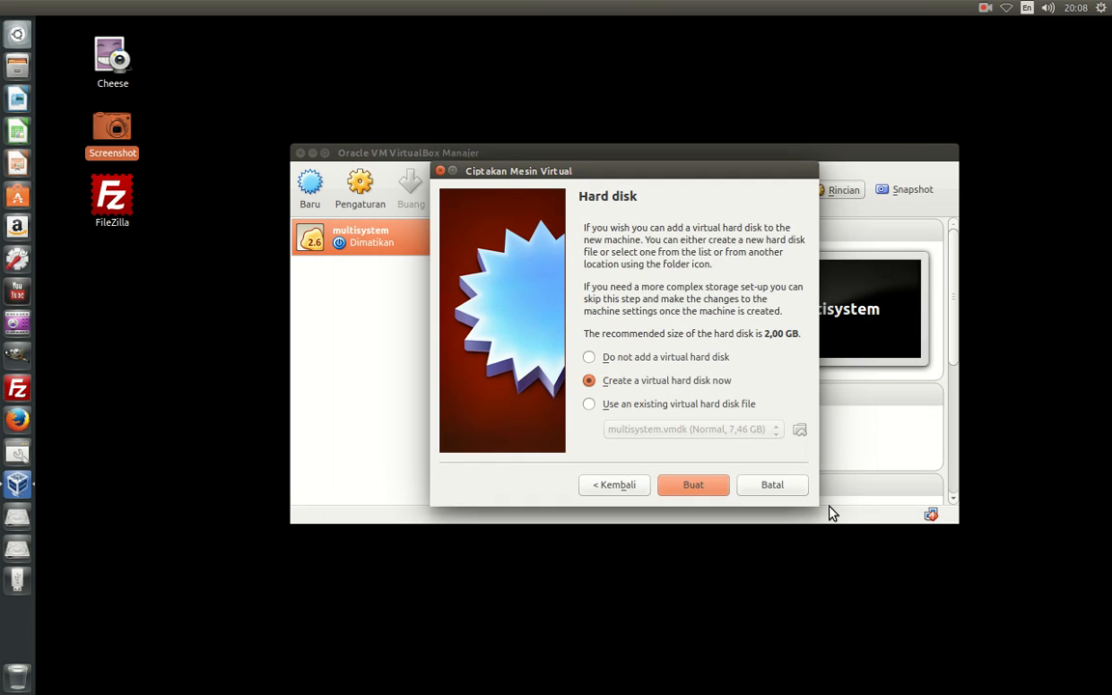
{"action": "left_click", "coordinate": [792, 488]}
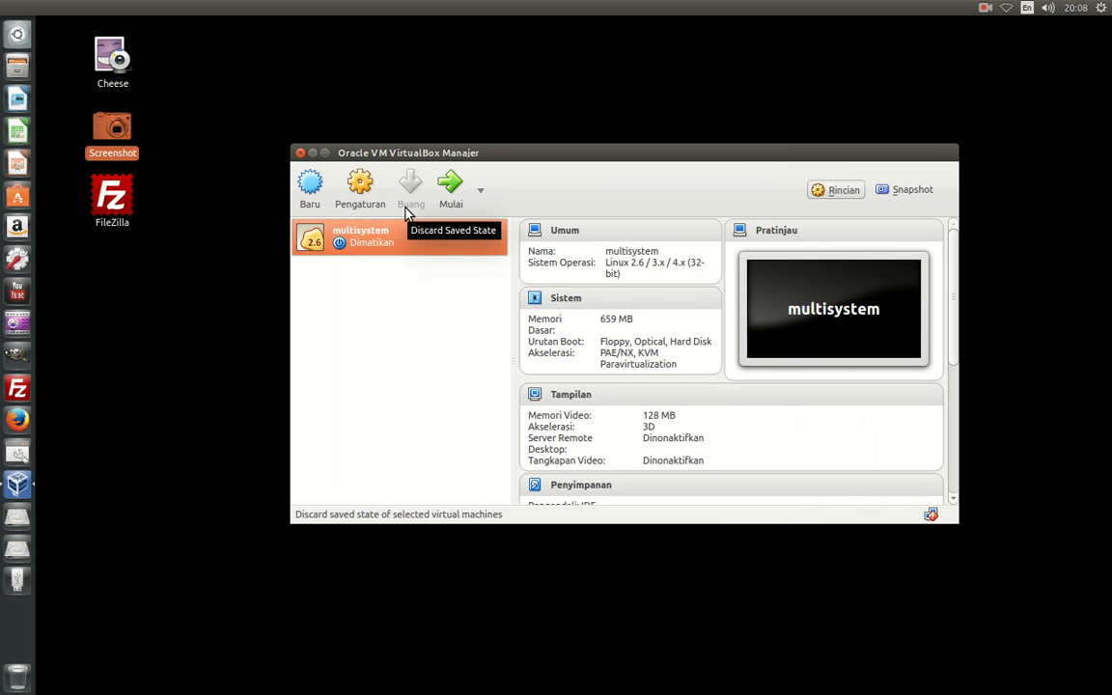
Launch MultiSystem and decline the Grub2 installation on the volume /dev/sdb1
{"action": "left_click", "coordinate": [15, 36]}
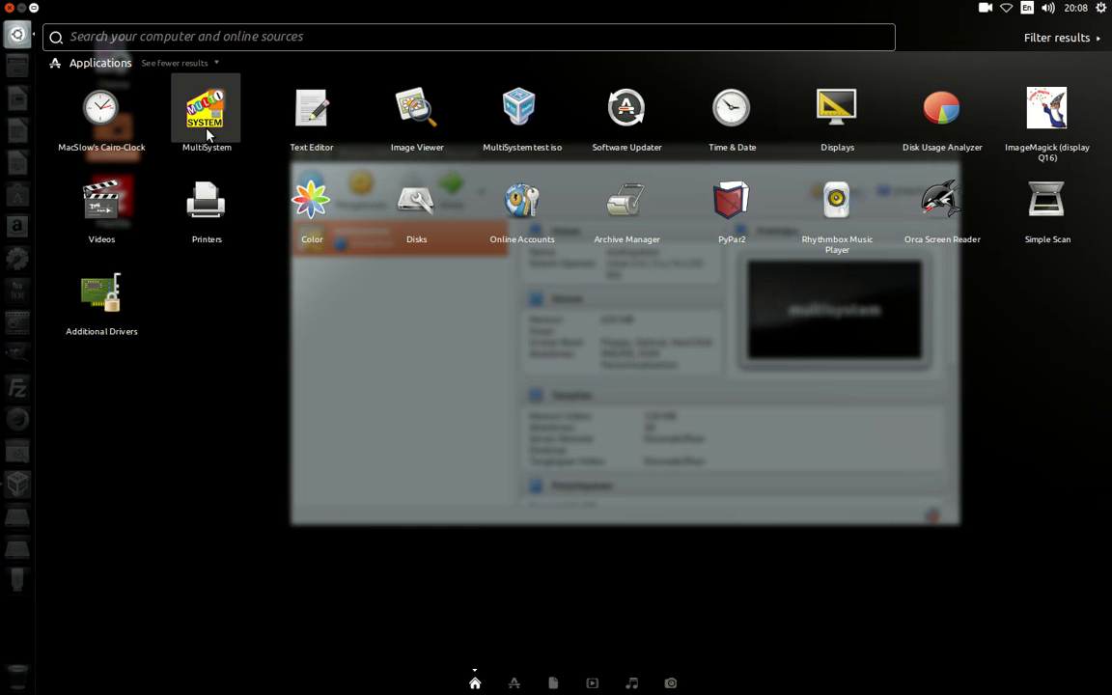
{"action": "left_click", "coordinate": [208, 135]}
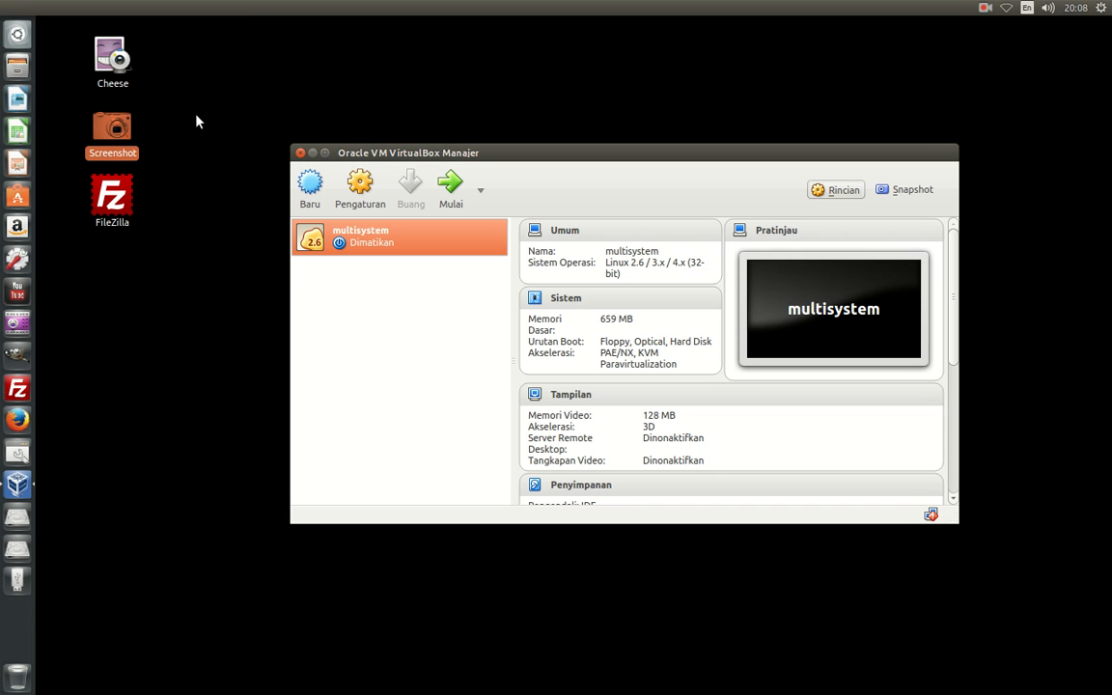
{"action": "left_click_drag", "start_coordinate": [308, 321], "coordinate": [466, 134]}
{"action": "left_click", "coordinate": [432, 401]}
{"action": "left_click", "coordinate": [663, 492]}
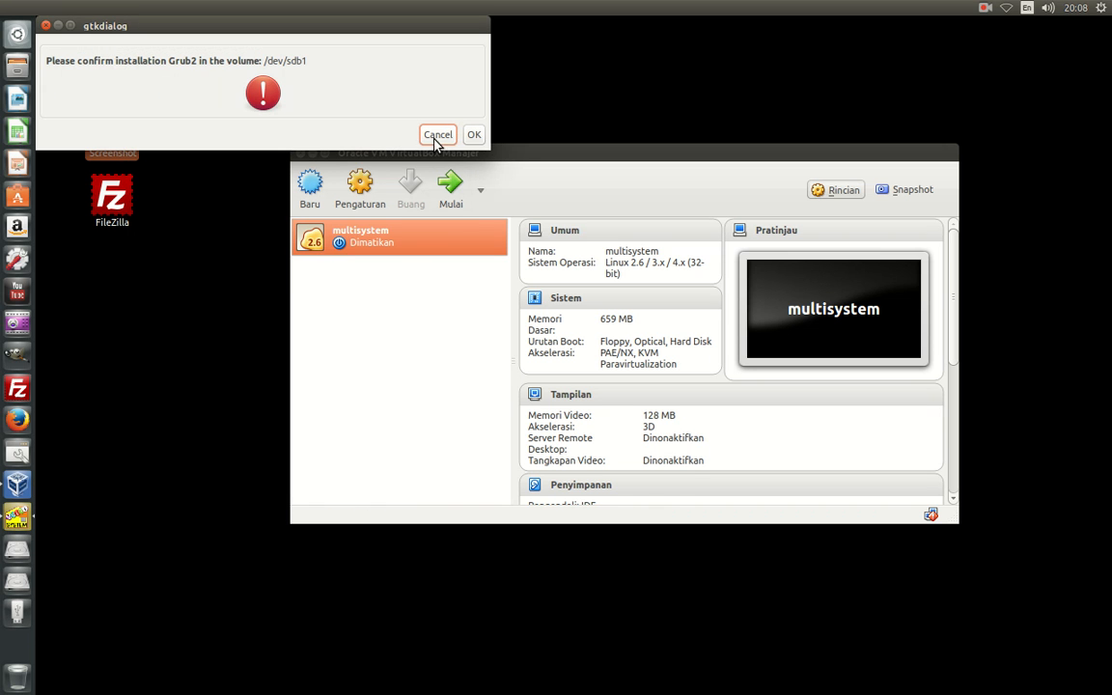
{"action": "left_click", "coordinate": [440, 135]}
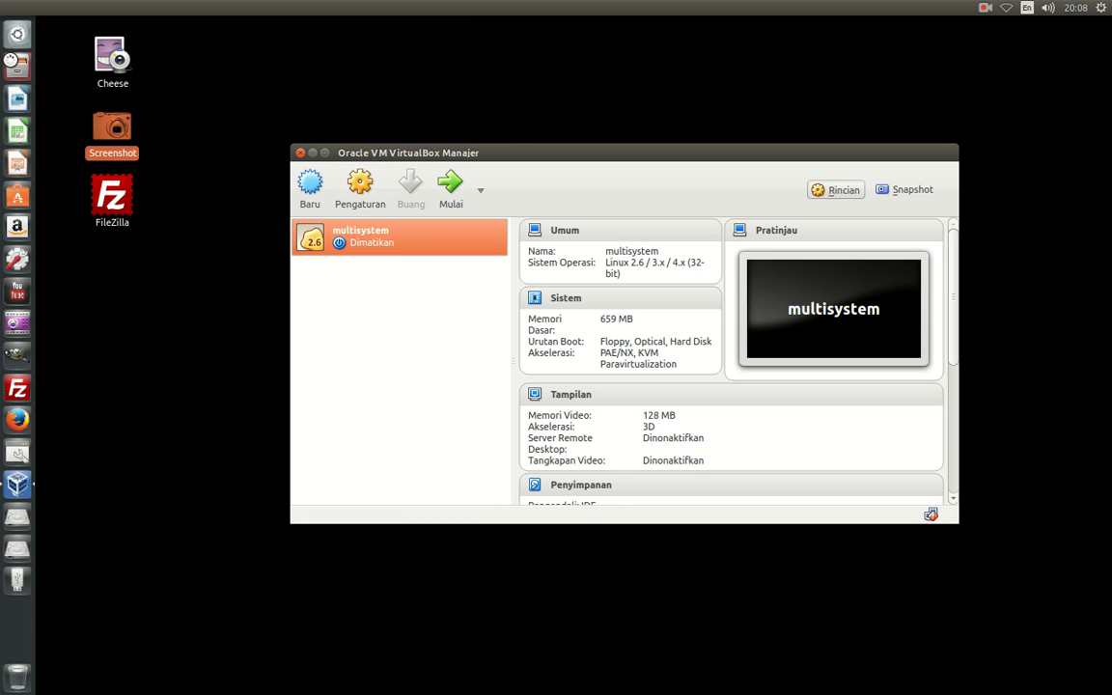
{"action": "left_click", "coordinate": [14, 66]}
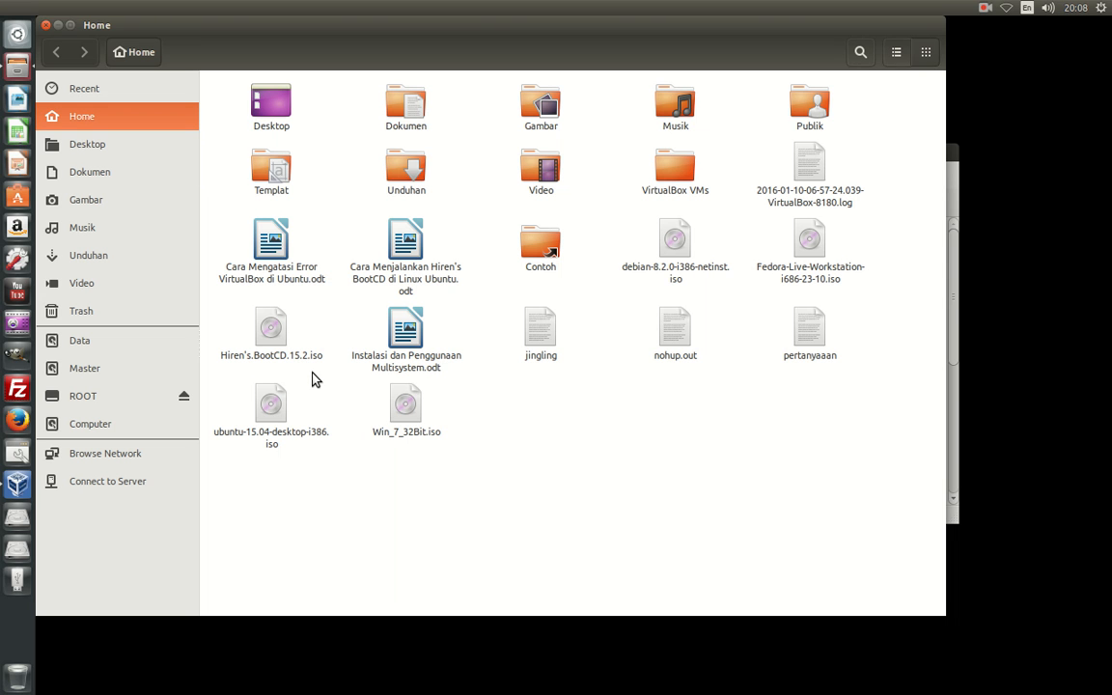
{"action": "left_click", "coordinate": [92, 141]}
{"action": "left_click", "coordinate": [102, 175]}
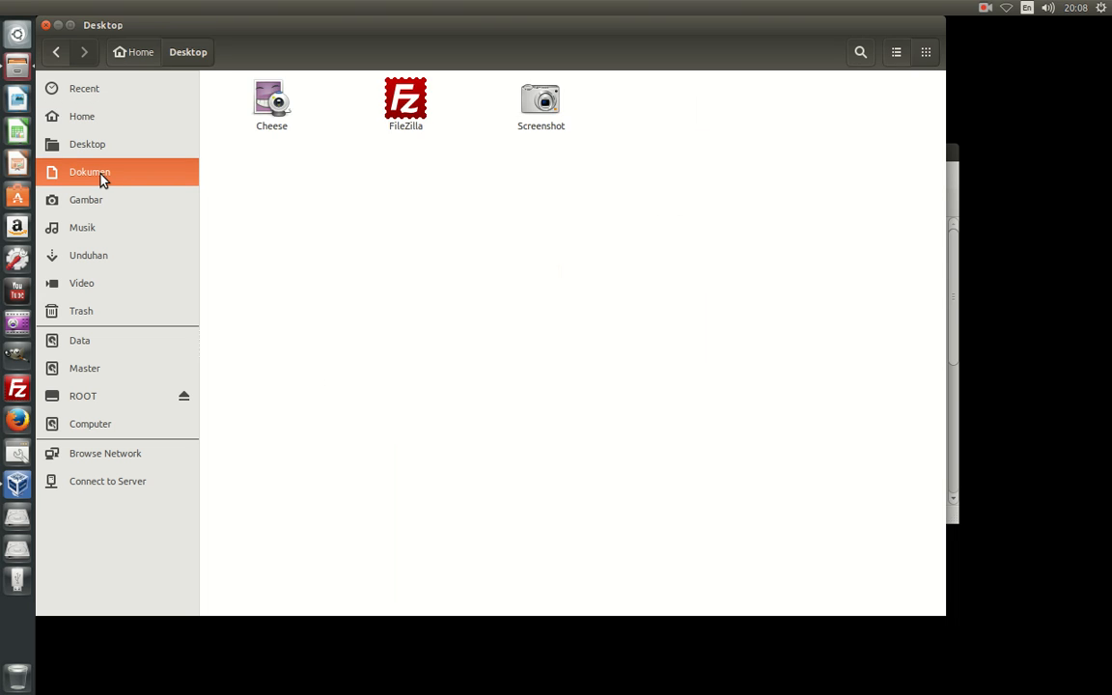
{"action": "left_click", "coordinate": [101, 201]}
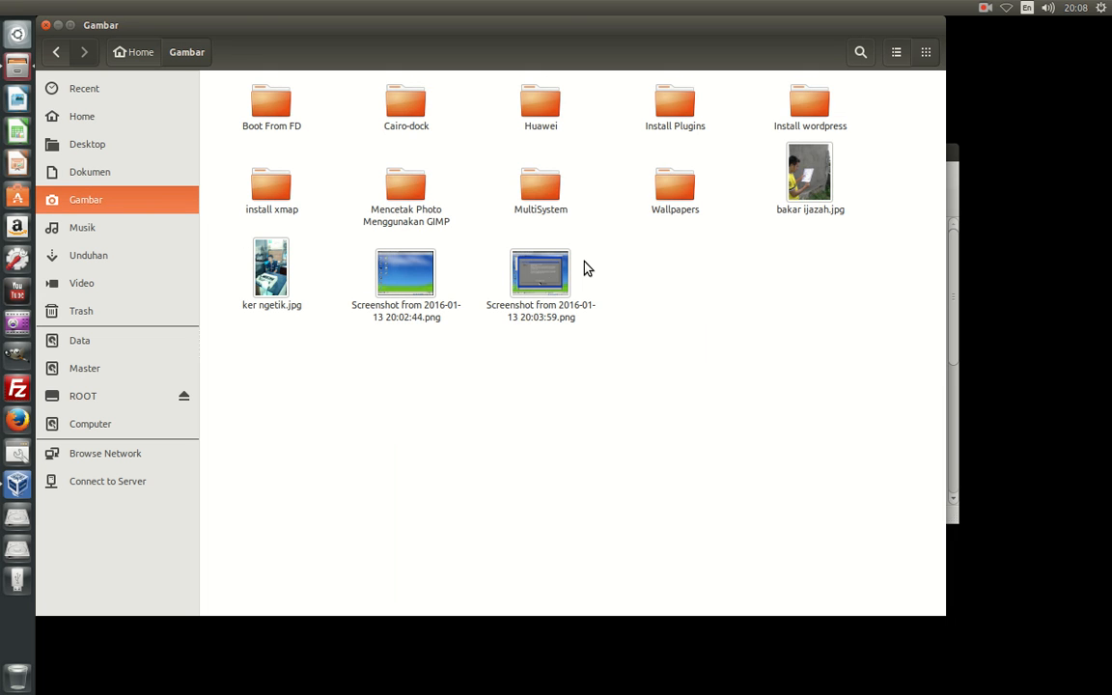
{"action": "double_click", "coordinate": [296, 128]}
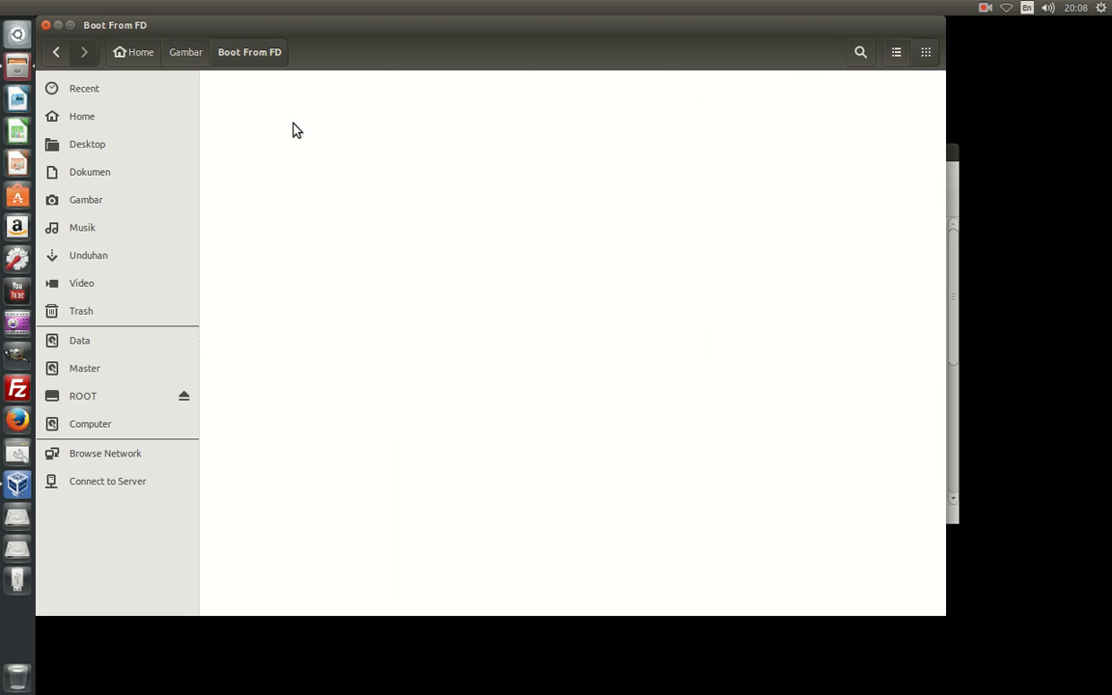
{"action": "right_click", "coordinate": [565, 116]}
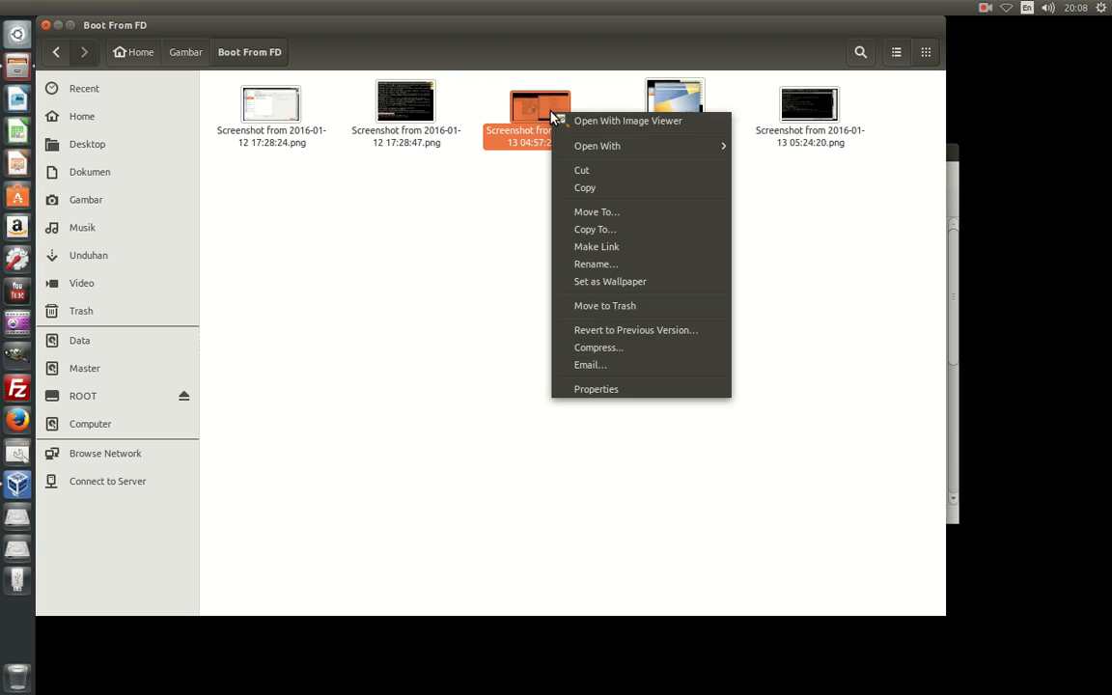
{"action": "left_click", "coordinate": [573, 123]}
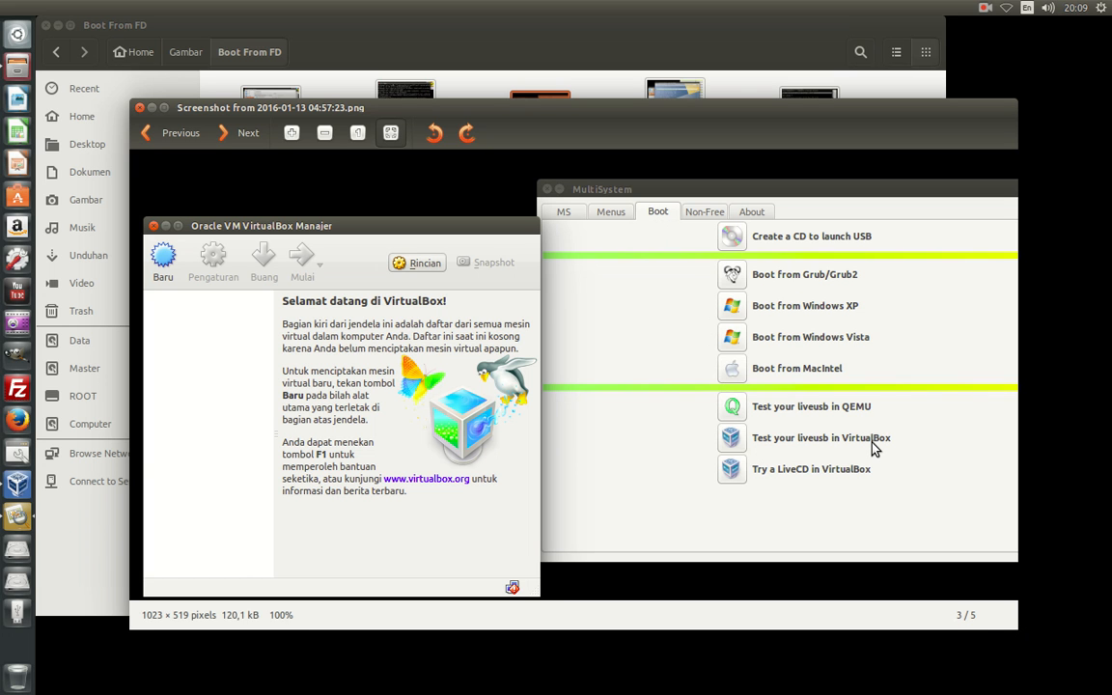
{"action": "left_click", "coordinate": [248, 137]}
{"action": "left_click", "coordinate": [248, 137]}
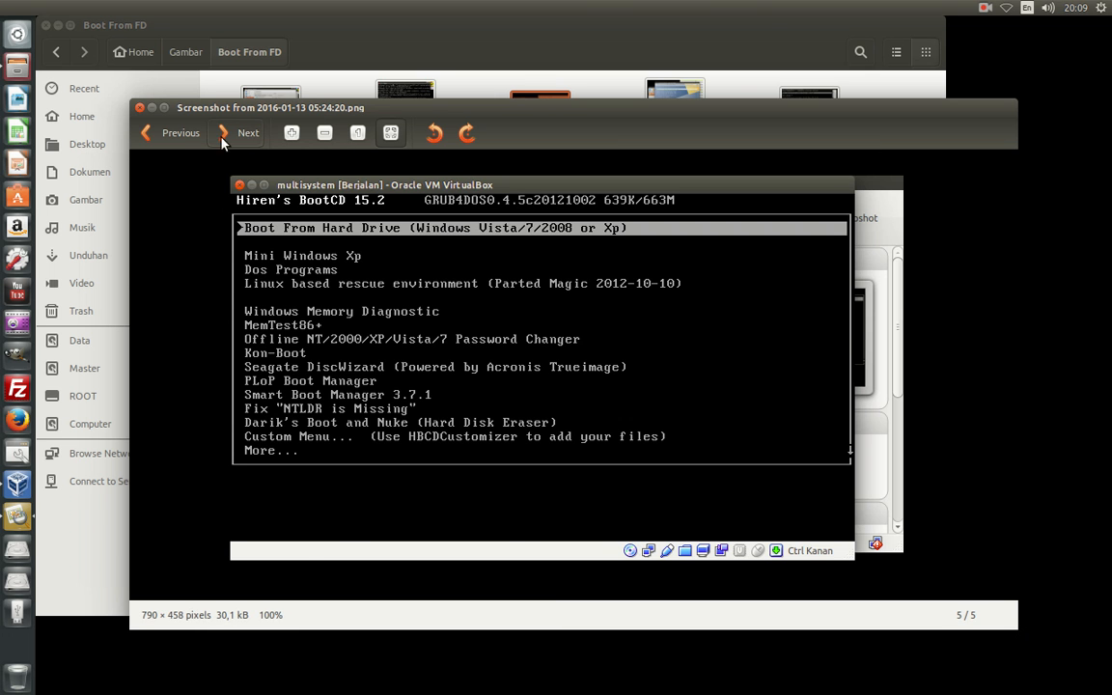
{"action": "left_click", "coordinate": [181, 134]}
{"action": "left_click", "coordinate": [180, 134]}
{"action": "left_click", "coordinate": [181, 134]}
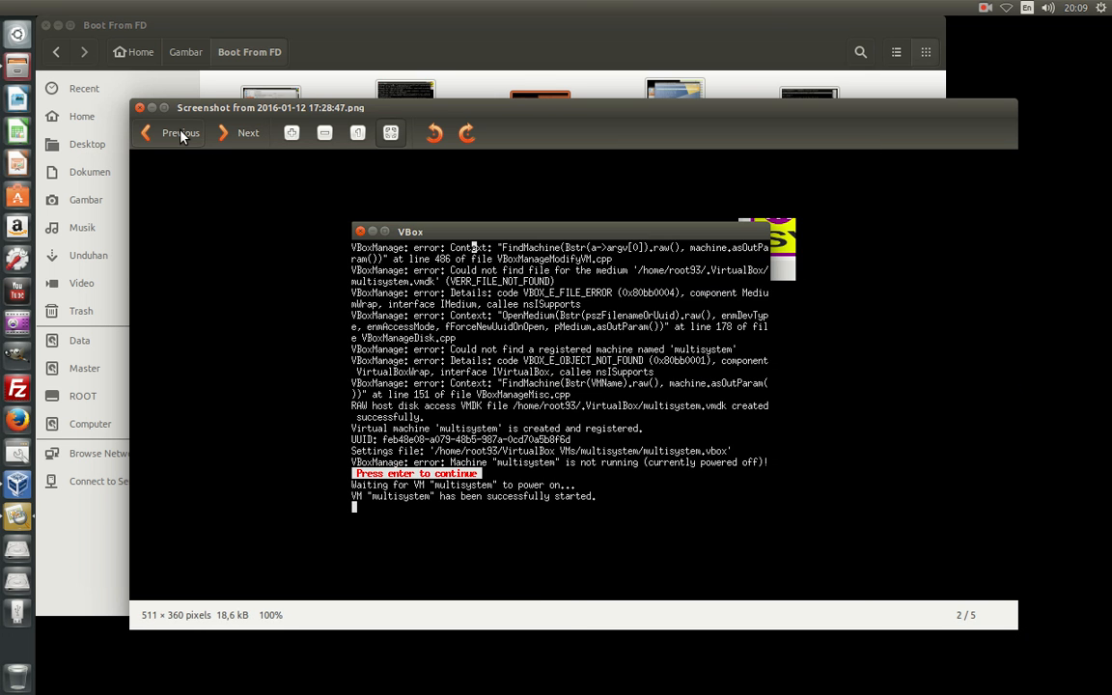
{"action": "scroll", "coordinate": [413, 380], "scroll_direction": "up", "scroll_amount": 1}
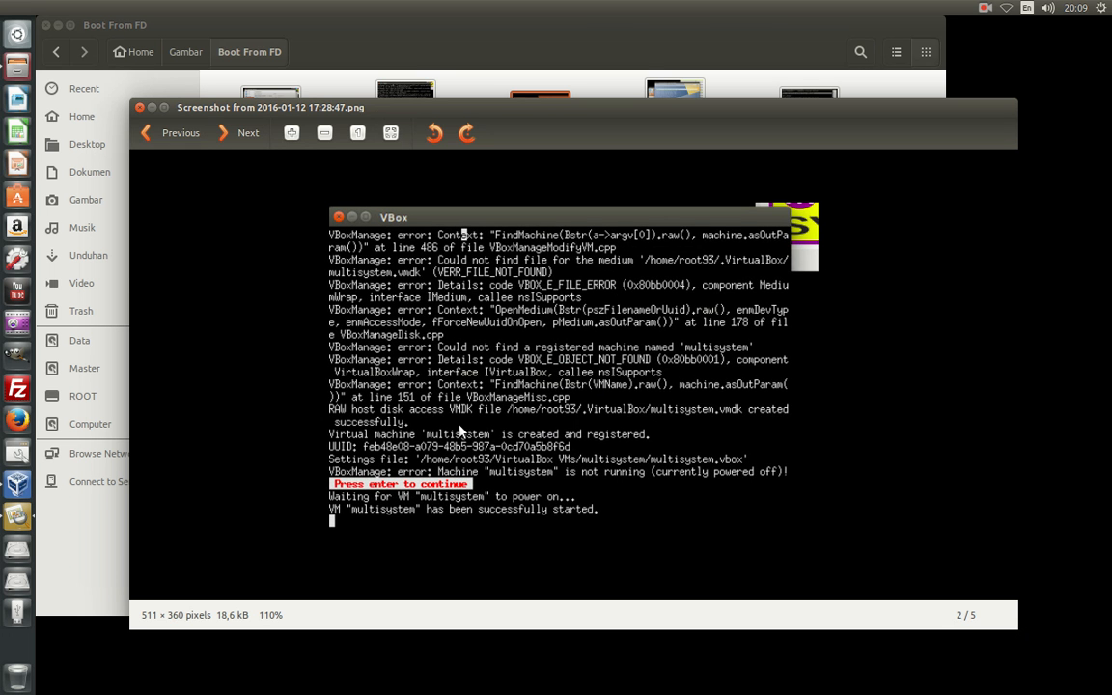
{"action": "key", "text": "Right"}
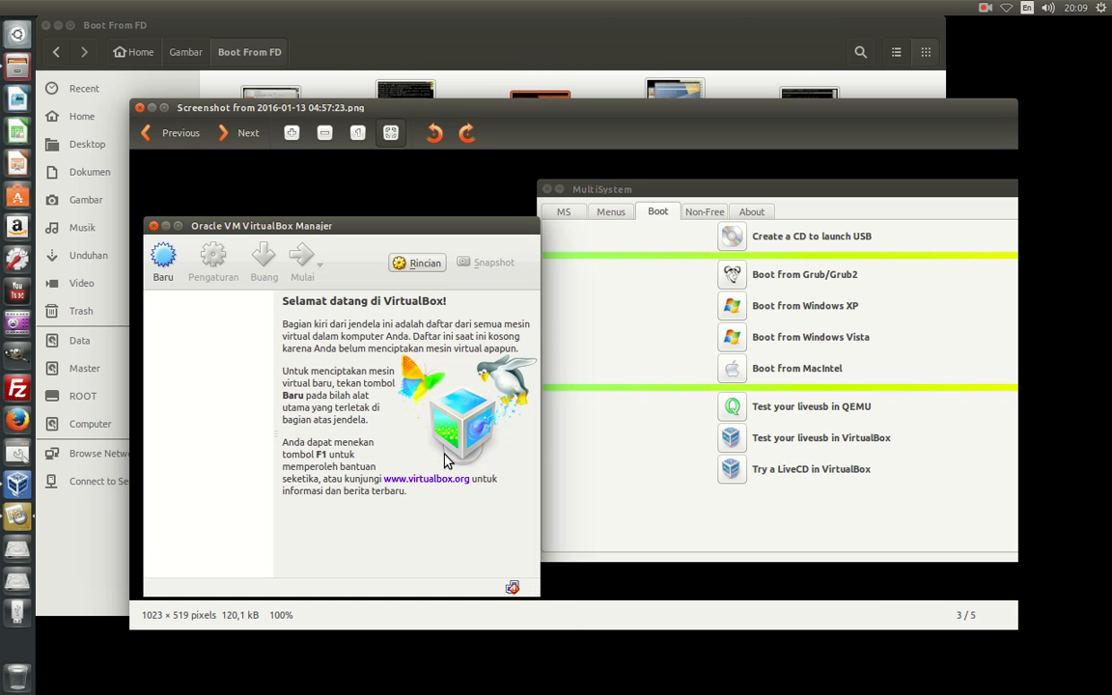
{"action": "left_click", "coordinate": [170, 137]}
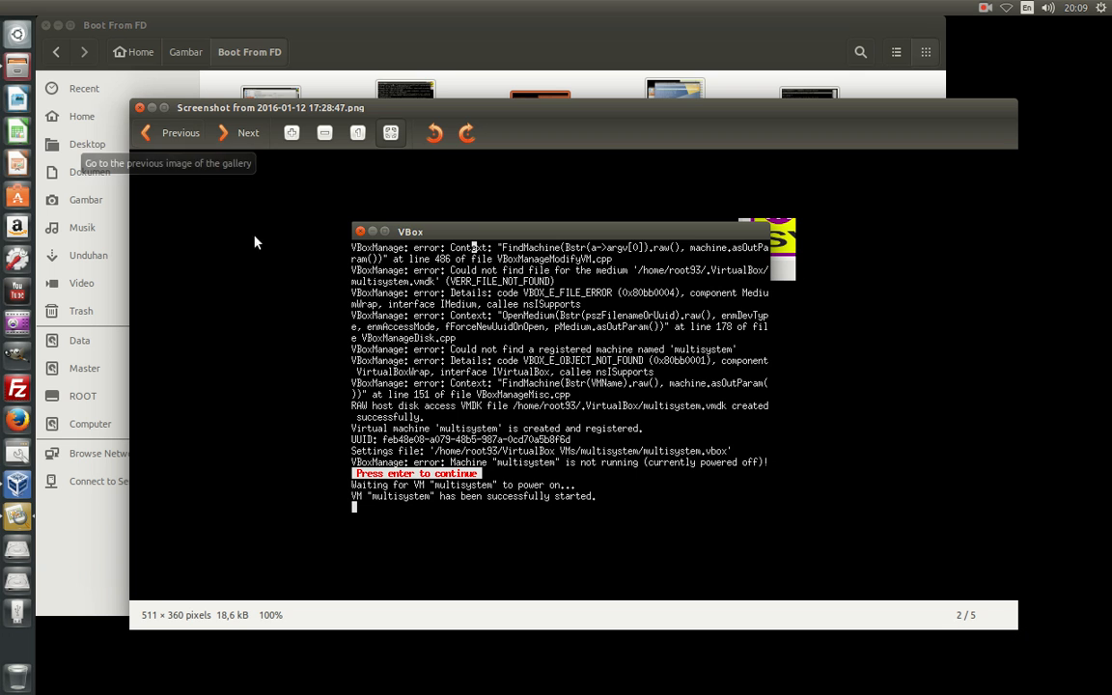
{"action": "scroll", "coordinate": [391, 422], "scroll_direction": "up", "scroll_amount": 1}
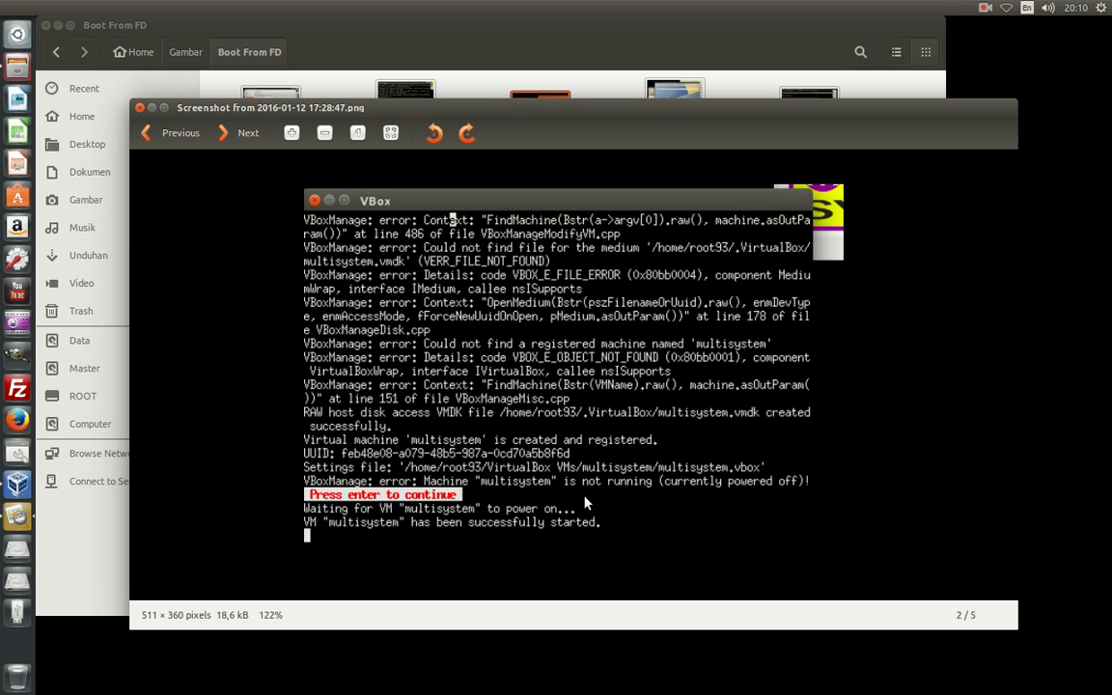
{"action": "left_click", "coordinate": [243, 136]}
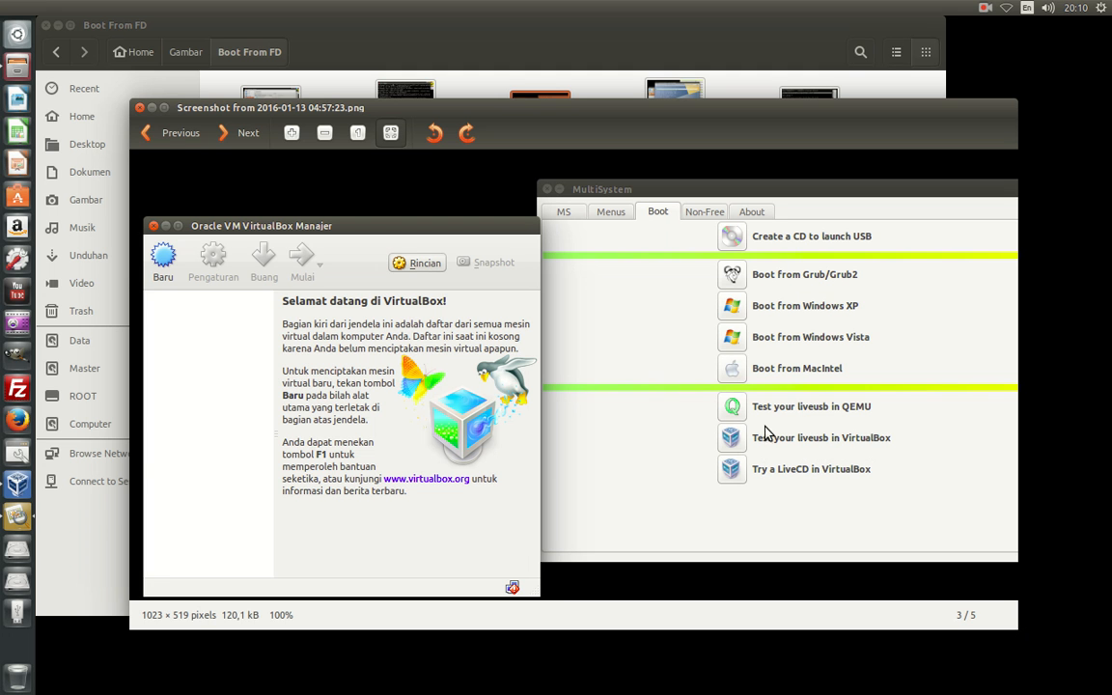
{"action": "left_click", "coordinate": [145, 130]}
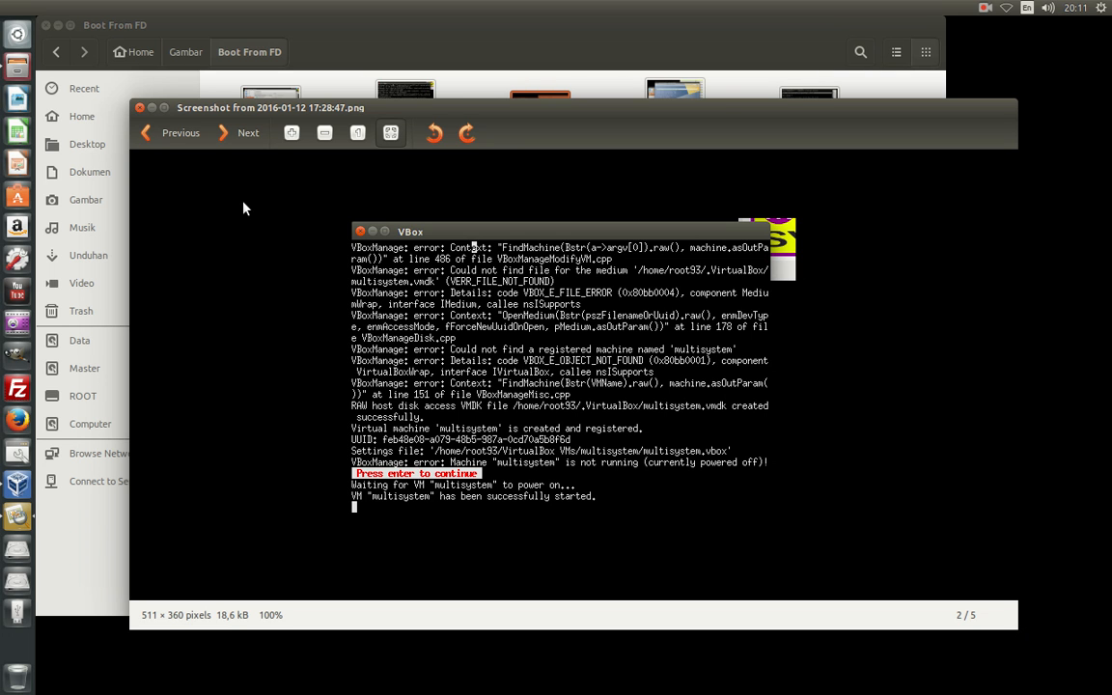
{"action": "left_click", "coordinate": [141, 109]}
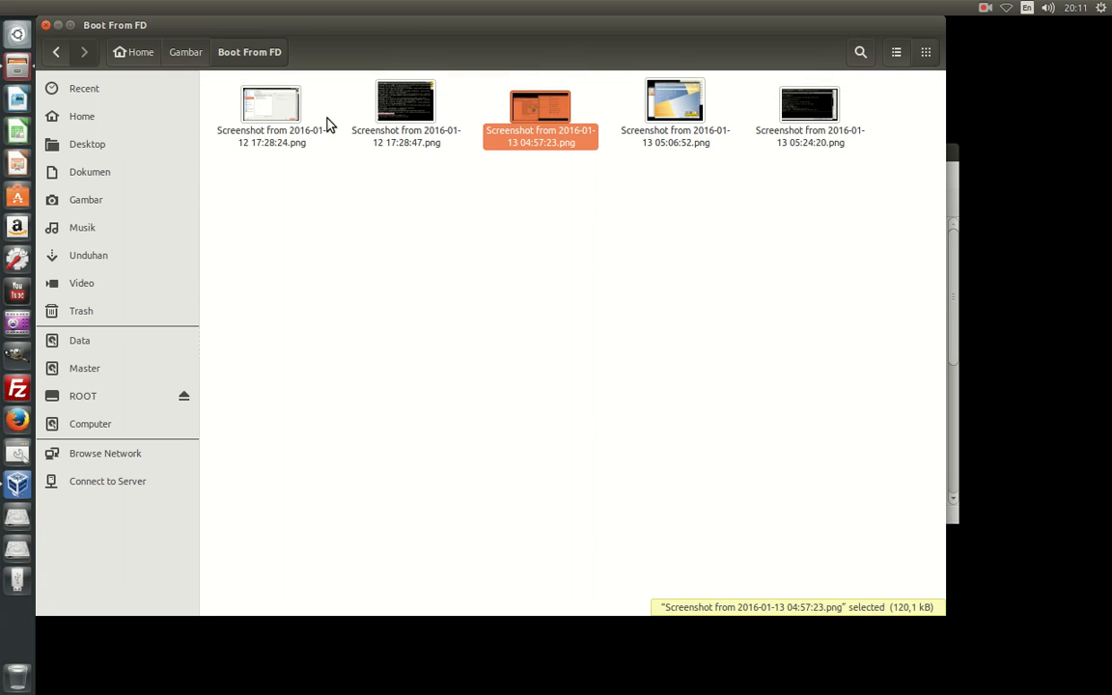
{"action": "left_click", "coordinate": [45, 26]}
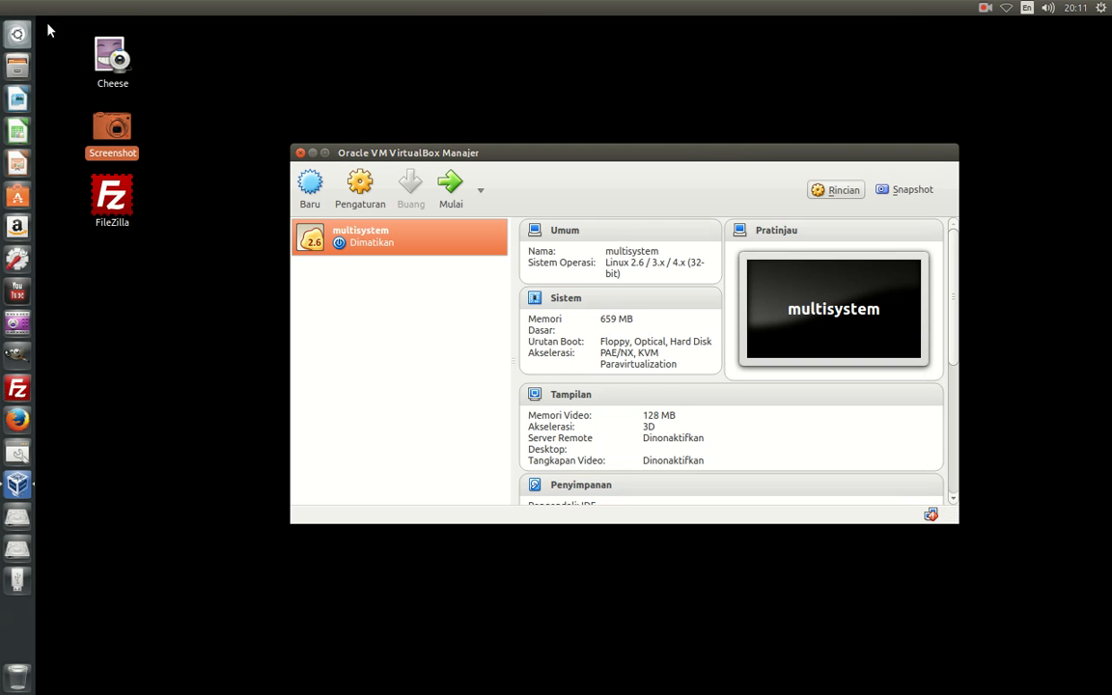
Open the multisystem machine's settings and set its base memory to 671 MB
{"action": "left_click_drag", "start_coordinate": [529, 153], "coordinate": [478, 95]}
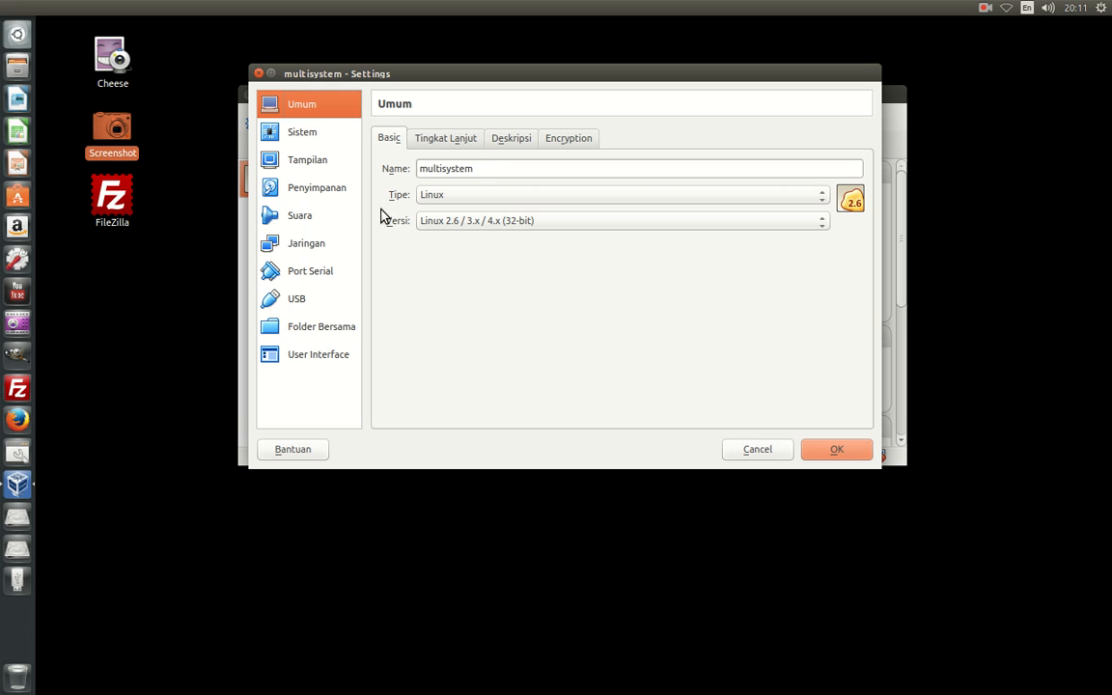
{"action": "left_click", "coordinate": [260, 74]}
{"action": "left_click", "coordinate": [316, 147]}
{"action": "left_click", "coordinate": [316, 140]}
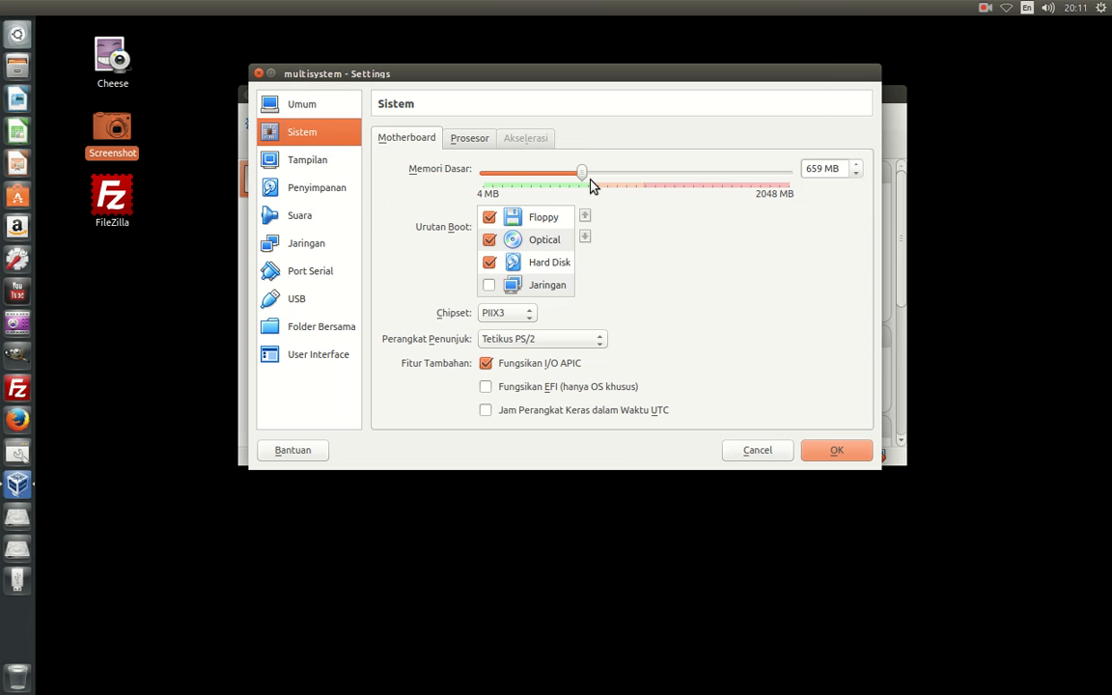
{"action": "left_click_drag", "start_coordinate": [579, 174], "coordinate": [599, 409]}
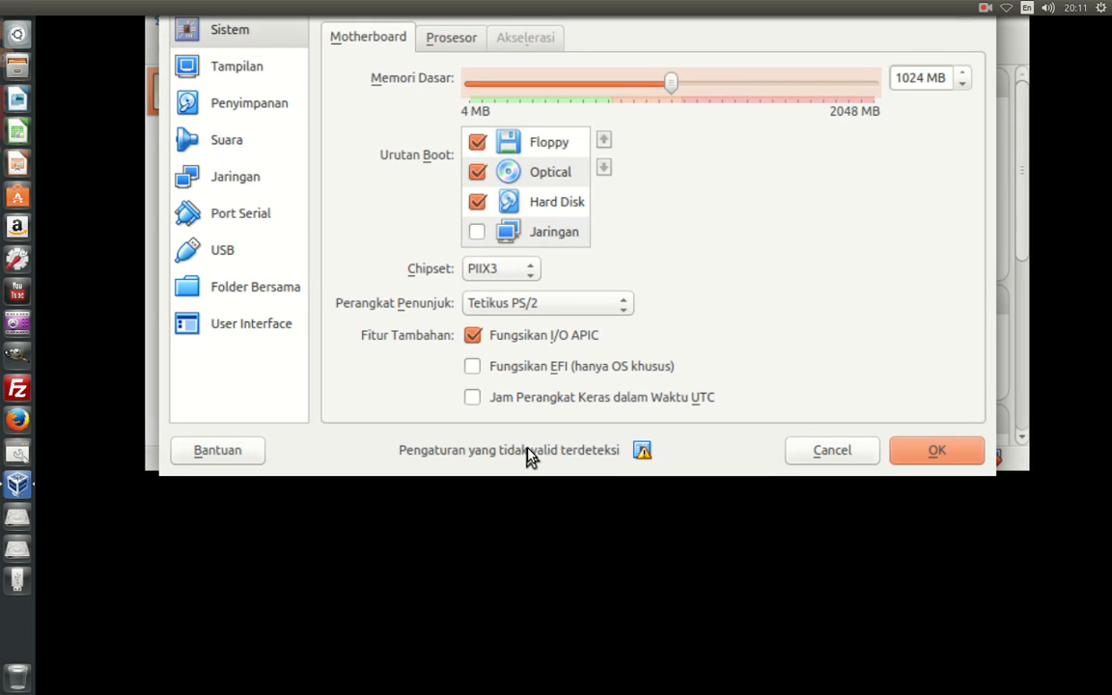
{"action": "left_click_drag", "start_coordinate": [522, 450], "coordinate": [493, 544]}
{"action": "left_click_drag", "start_coordinate": [634, 176], "coordinate": [574, 174]}
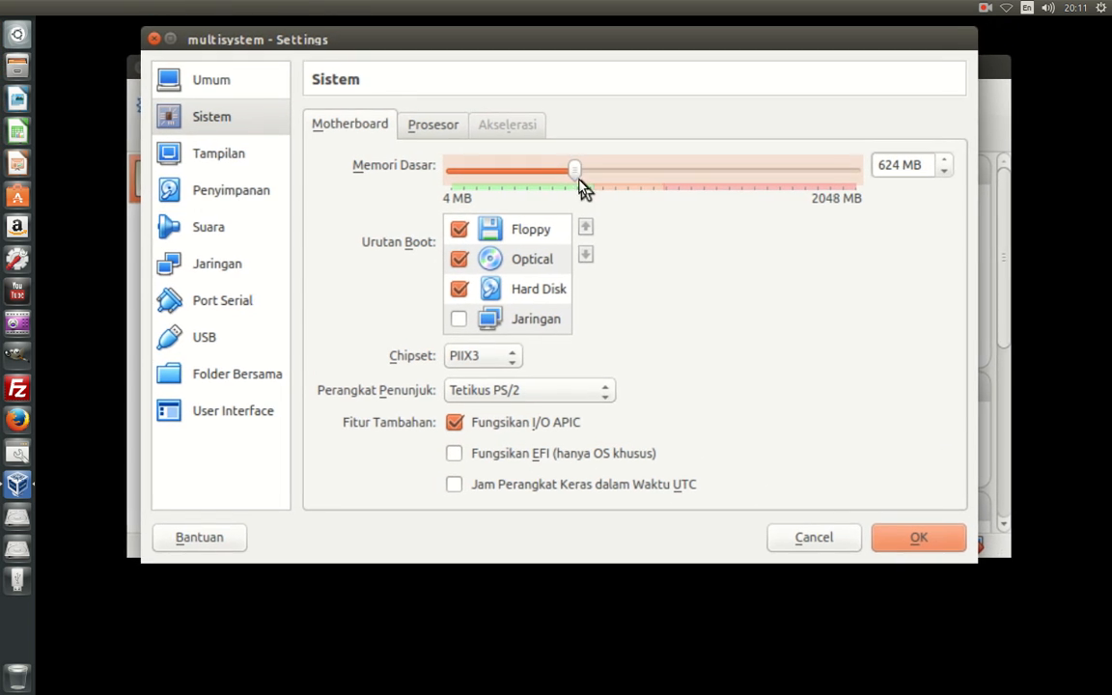
{"action": "left_click_drag", "start_coordinate": [579, 178], "coordinate": [591, 180]}
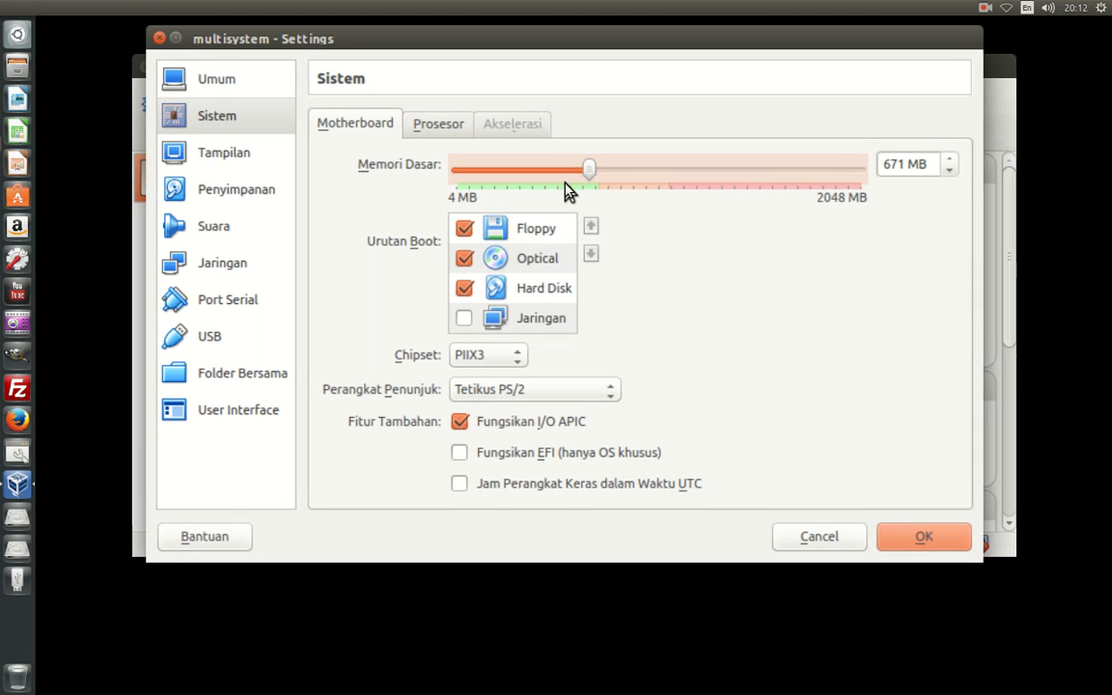
Try disabling Floppy in the multisystem boot order, and enable it again
{"action": "left_click", "coordinate": [536, 230]}
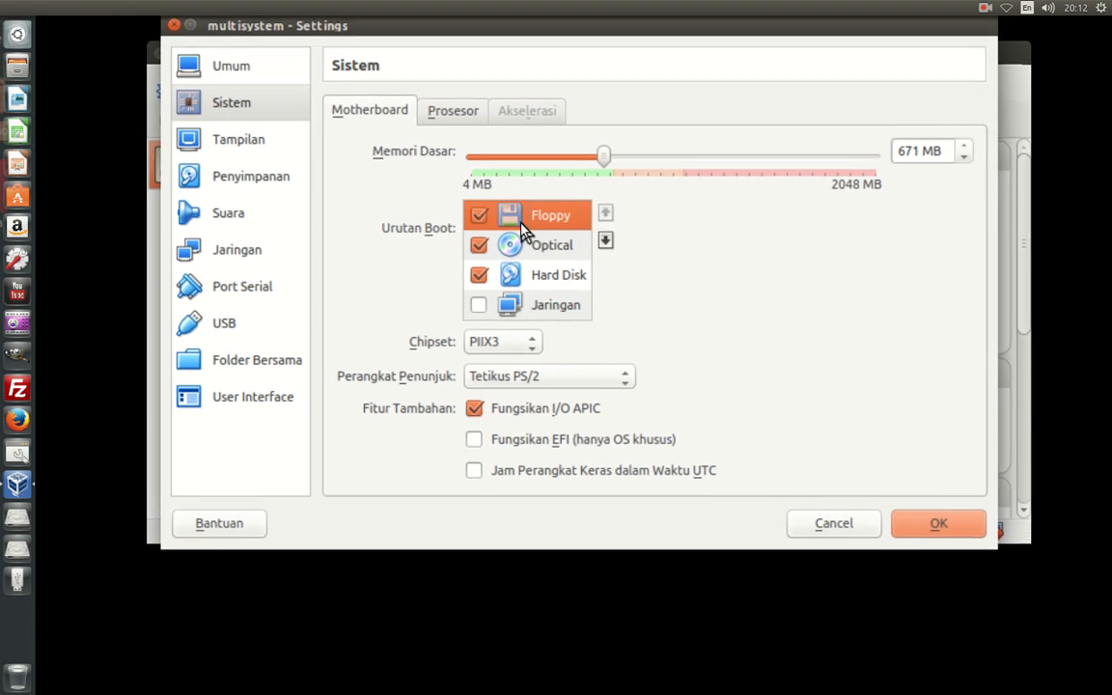
{"action": "key", "text": "space"}
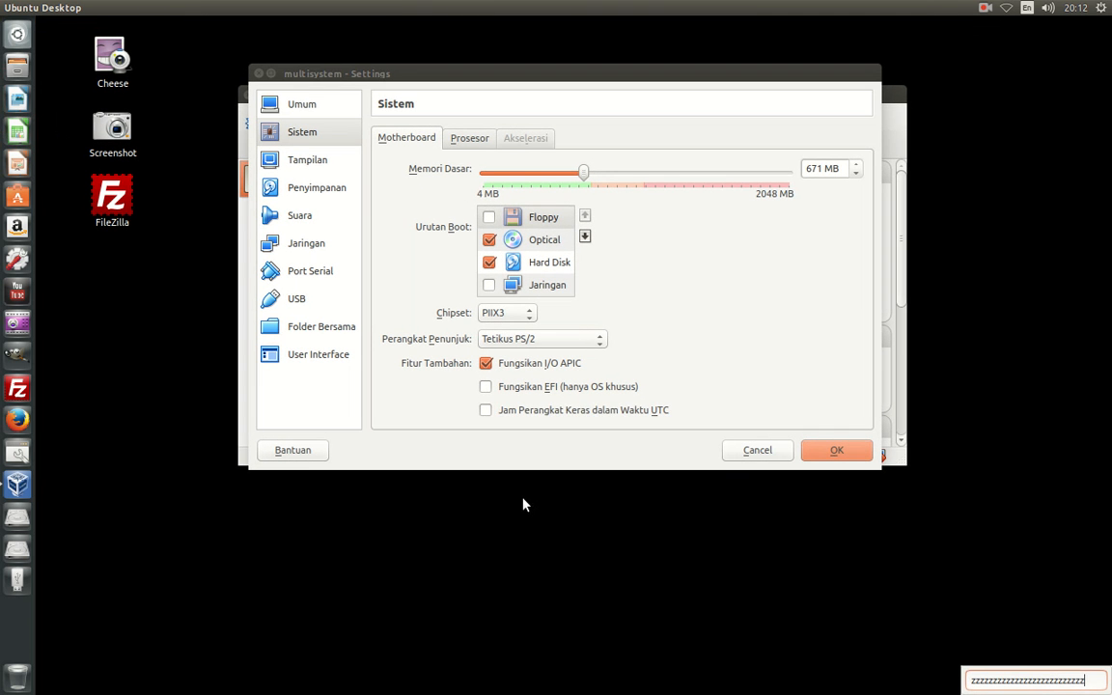
{"action": "left_click", "coordinate": [492, 217]}
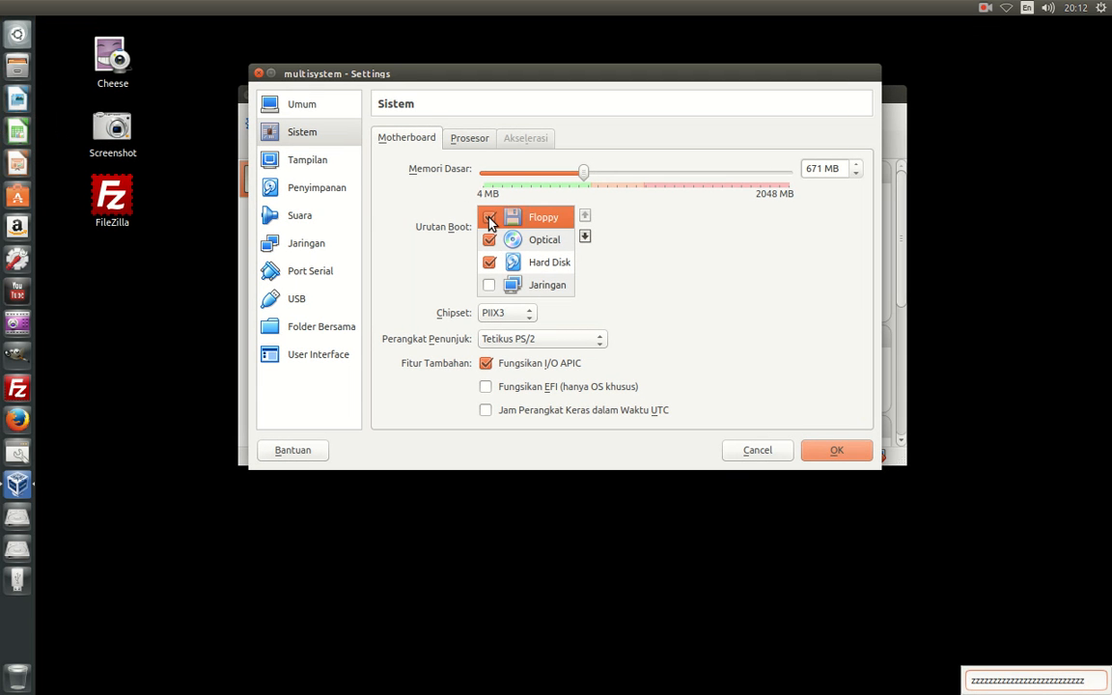
Review the display, system, storage and USB settings of the multisystem machine, and save the settings
{"action": "left_click", "coordinate": [321, 162]}
{"action": "left_click", "coordinate": [308, 137]}
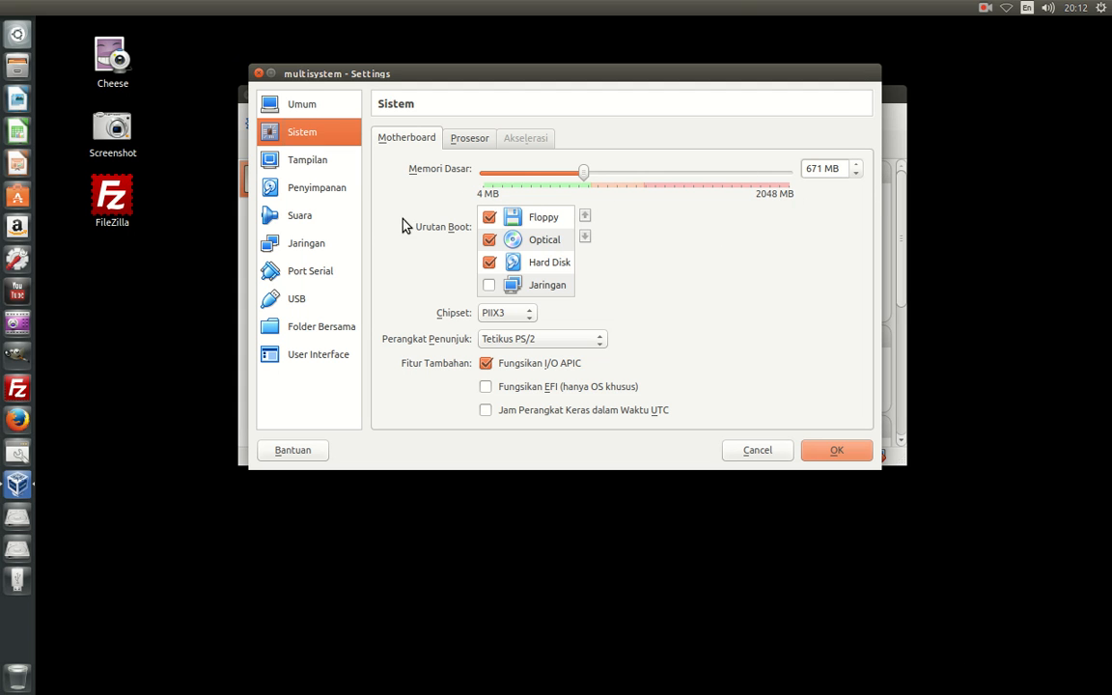
{"action": "left_click", "coordinate": [326, 193]}
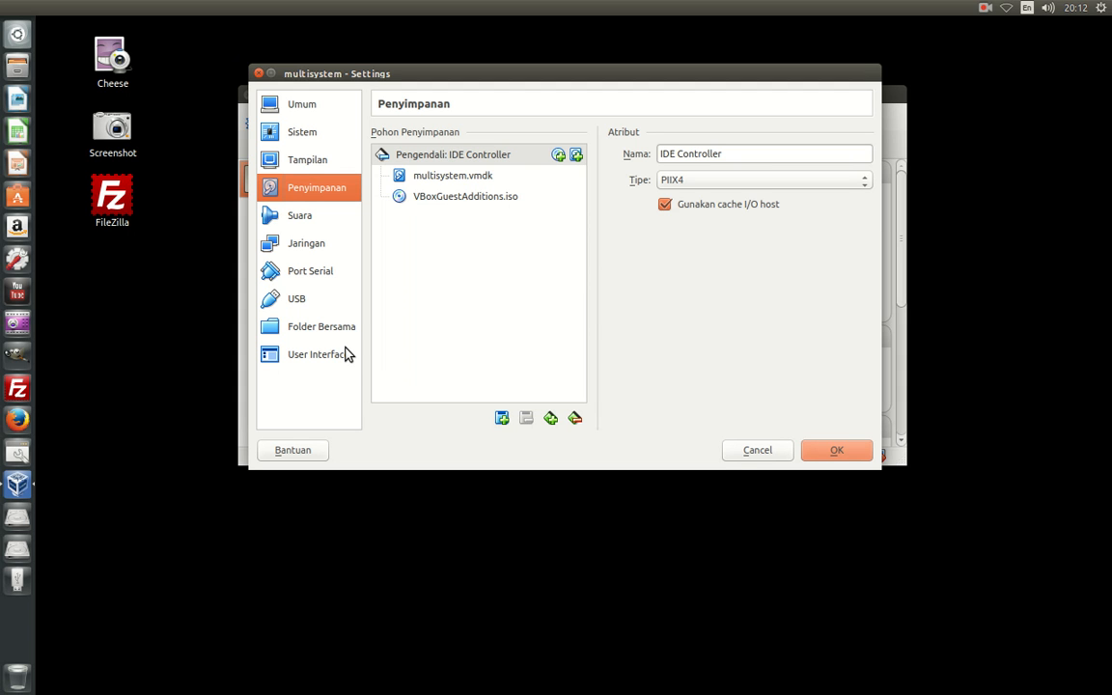
{"action": "left_click", "coordinate": [310, 303]}
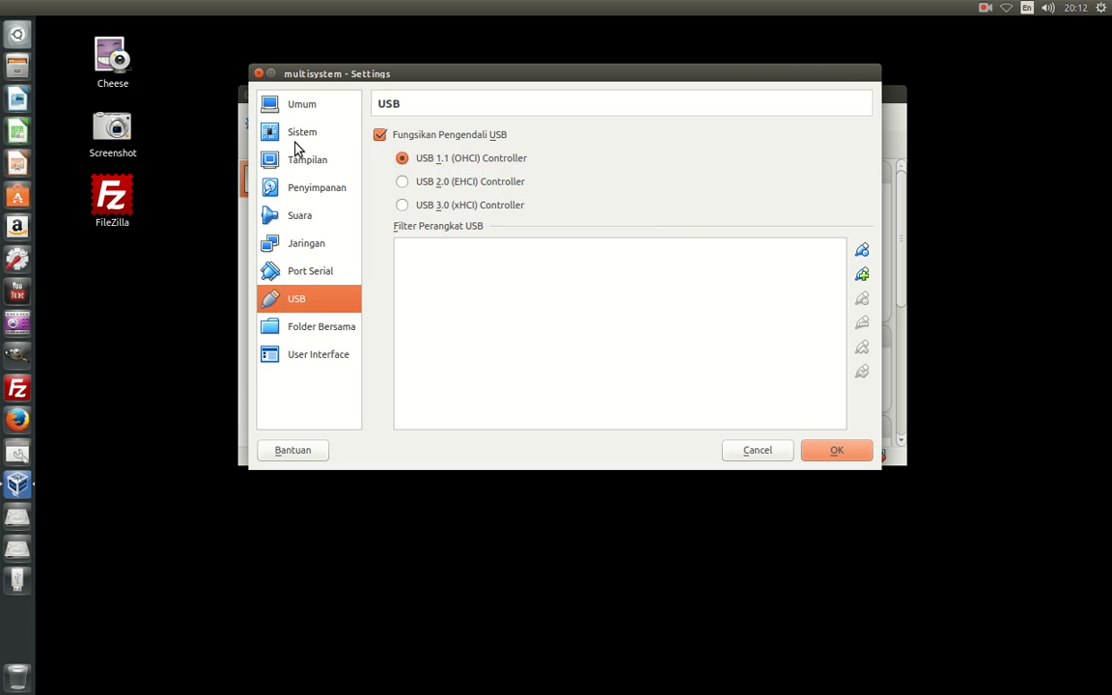
{"action": "left_click", "coordinate": [814, 456]}
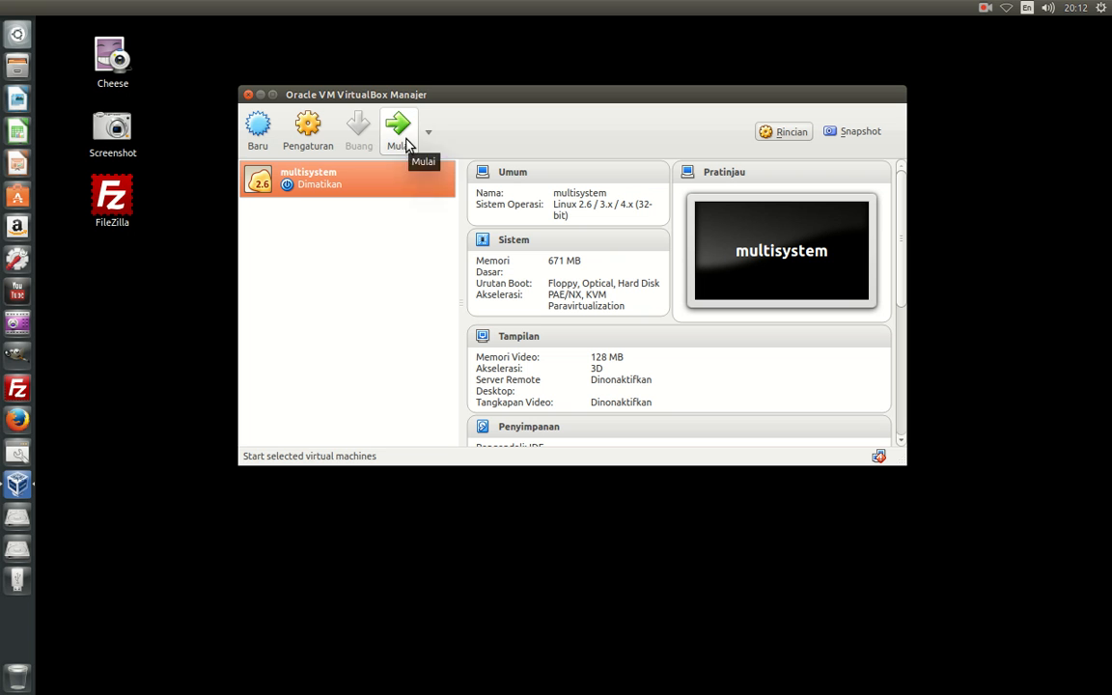
Start the multisystem machine and dismiss the automatic keyboard capture notice
{"action": "left_click", "coordinate": [311, 125]}
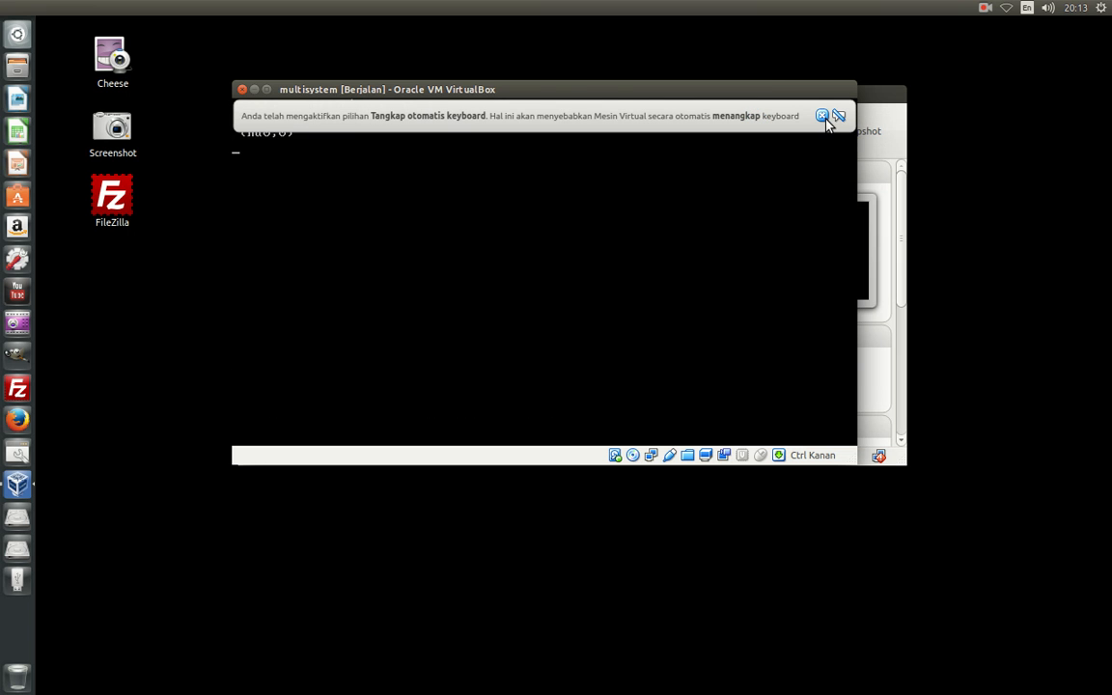
{"action": "left_click", "coordinate": [823, 116]}
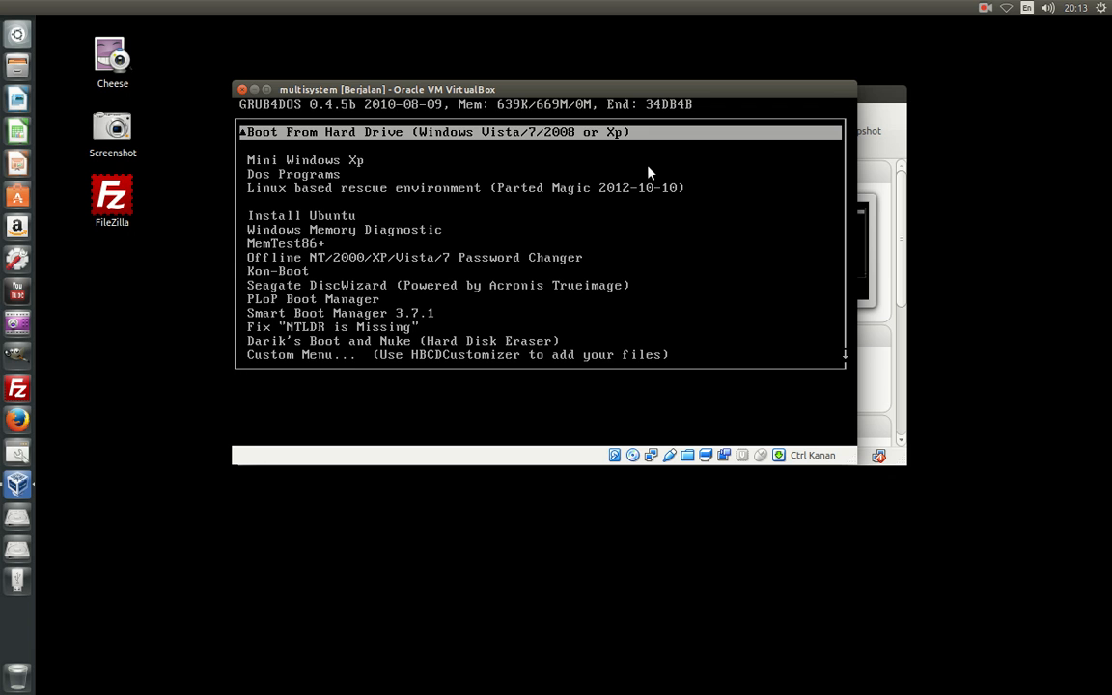
Browse the entries of the GRUB4DOS boot menu and boot Mini Windows Xp
{"action": "key", "text": "Down"}
{"action": "key", "text": "Down"}
{"action": "key", "text": "Down"}
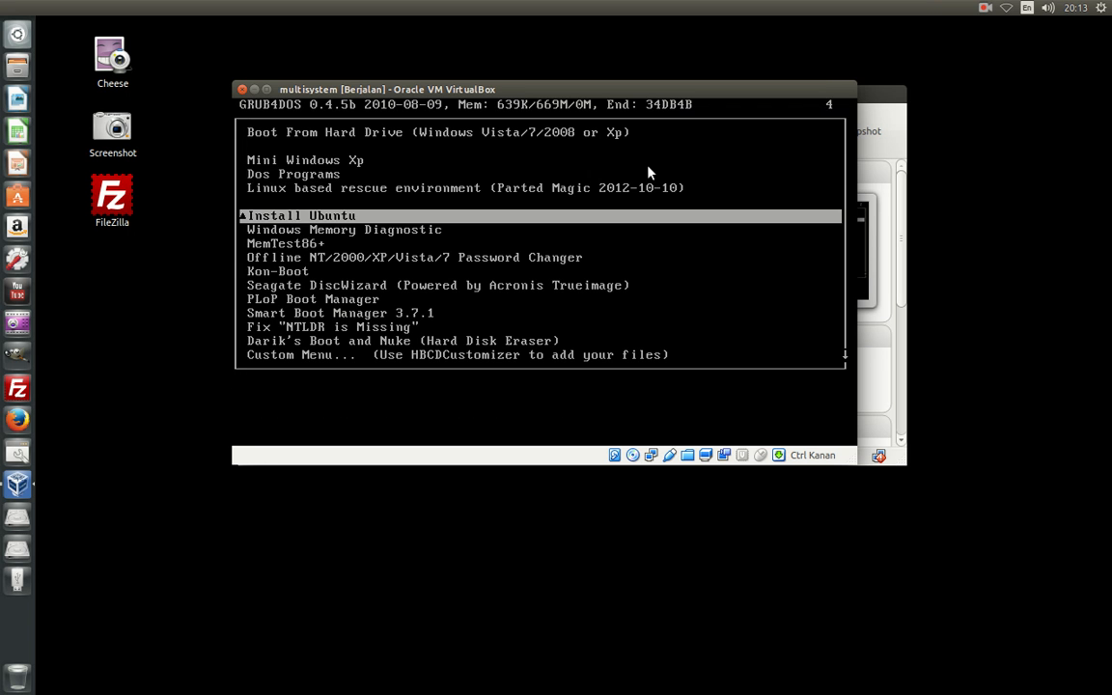
{"action": "key", "text": "Up"}
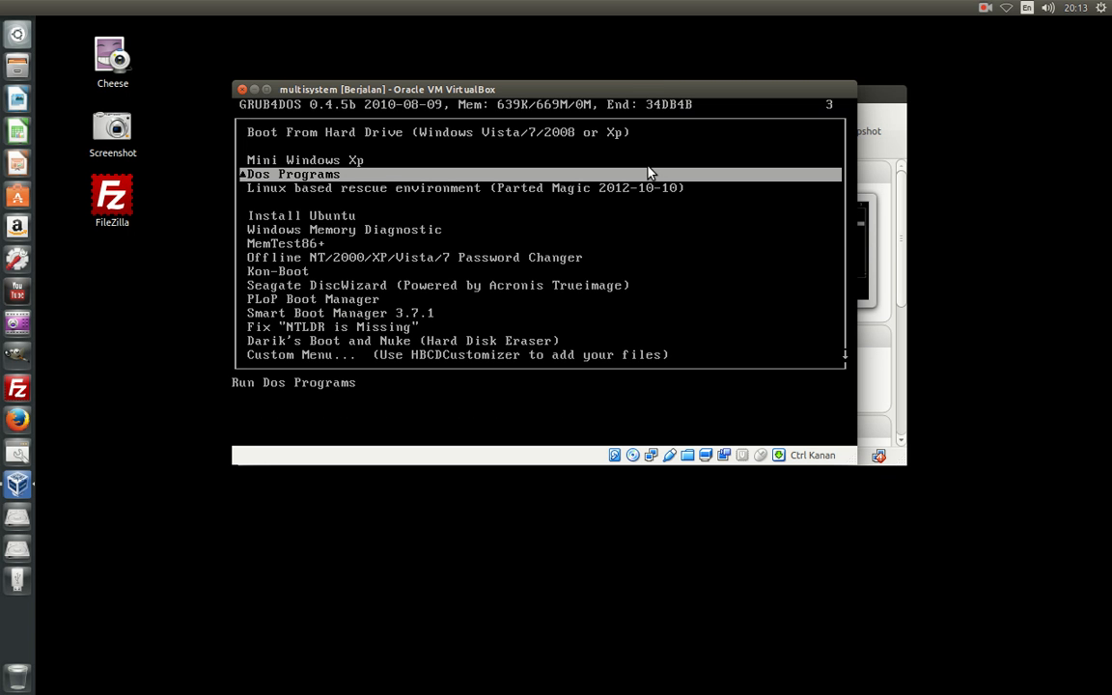
{"action": "key", "text": "Up"}
{"action": "key", "text": "Up"}
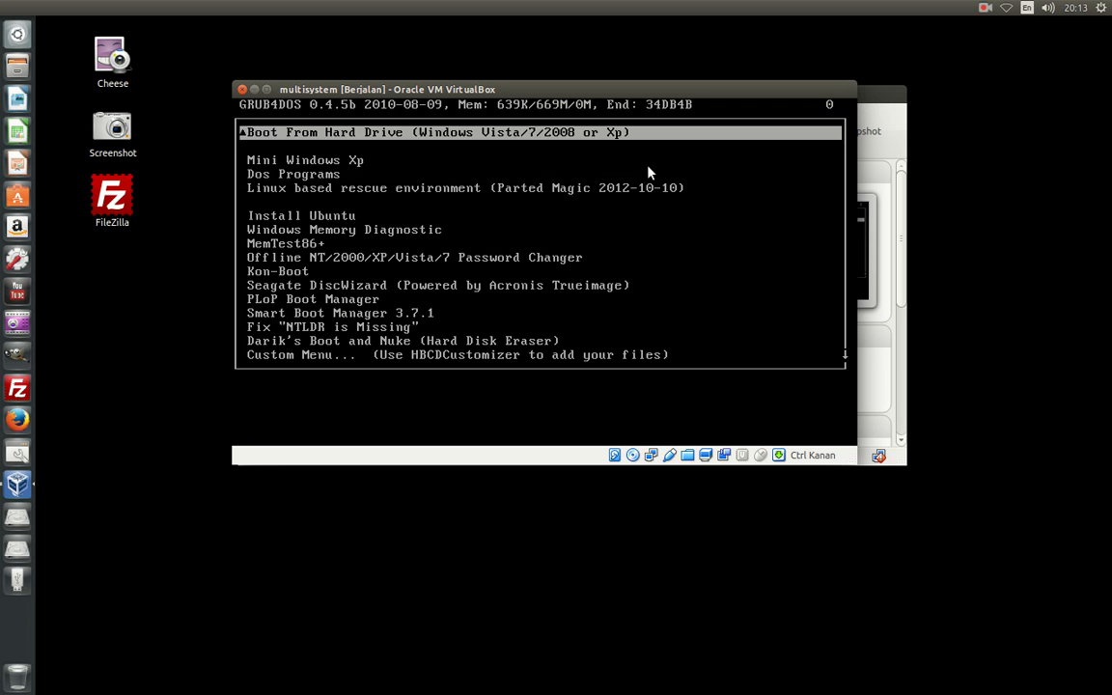
{"action": "key", "text": "Down"}
{"action": "key", "text": "Down"}
{"action": "key", "text": "Down"}
{"action": "key", "text": "Down"}
{"action": "key", "text": "Up"}
{"action": "key", "text": "Up"}
{"action": "key", "text": "Up"}
{"action": "key", "text": "Up"}
{"action": "key", "text": "Down"}
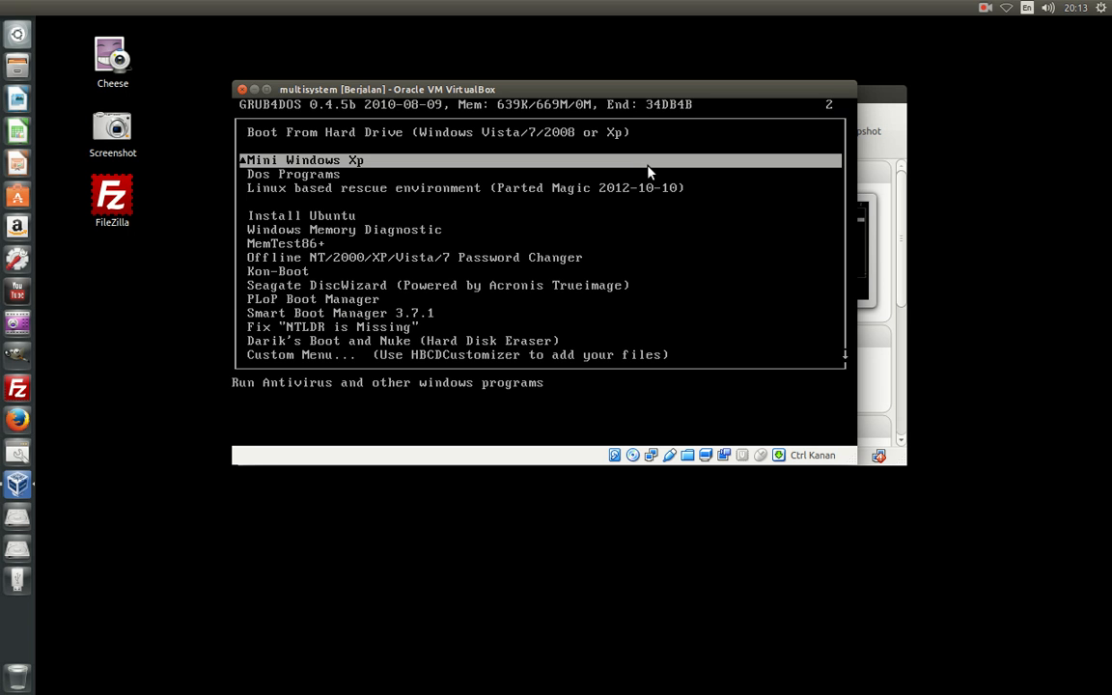
{"action": "key", "text": "Down"}
{"action": "key", "text": "Down"}
{"action": "key", "text": "Down"}
{"action": "key", "text": "Down"}
{"action": "key", "text": "Up"}
{"action": "key", "text": "Up"}
{"action": "key", "text": "Up"}
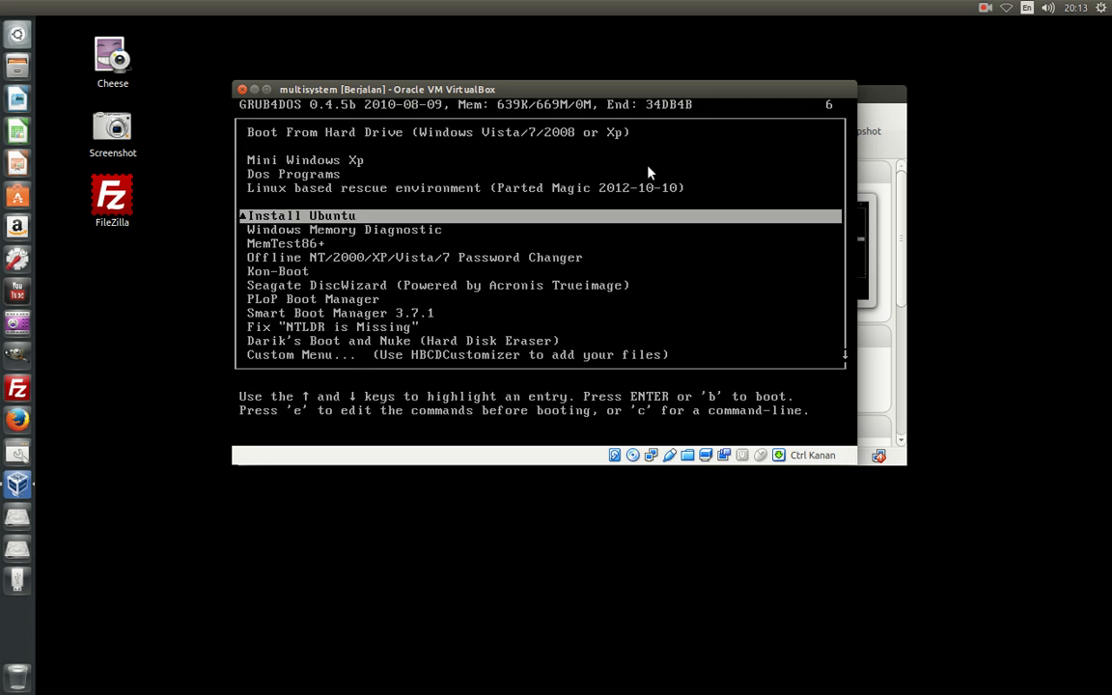
{"action": "key", "text": "Up"}
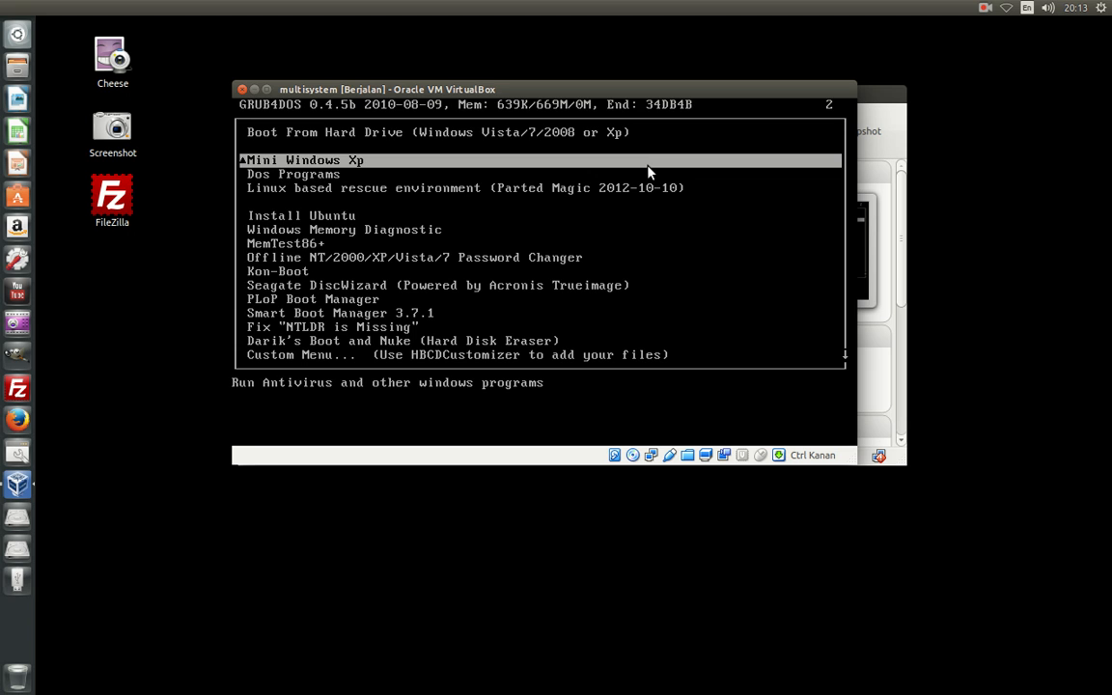
{"action": "key", "text": "Return"}
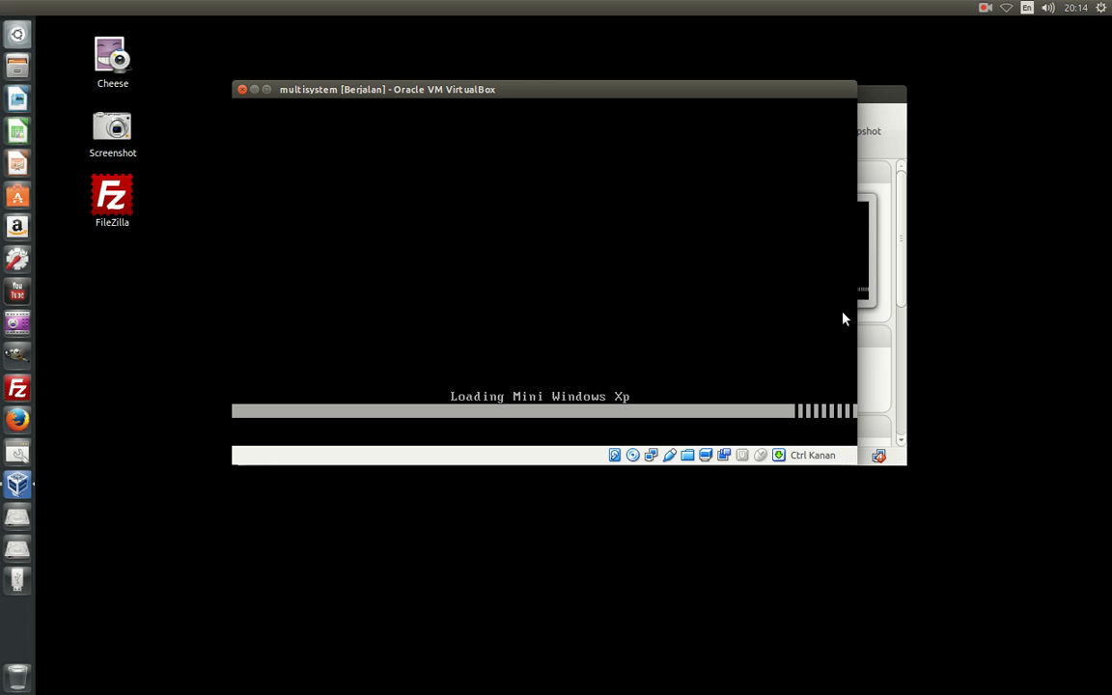
Move the VirtualBox manager window clear of the running machine's title bar, and return to the machine window
{"action": "left_click", "coordinate": [901, 132]}
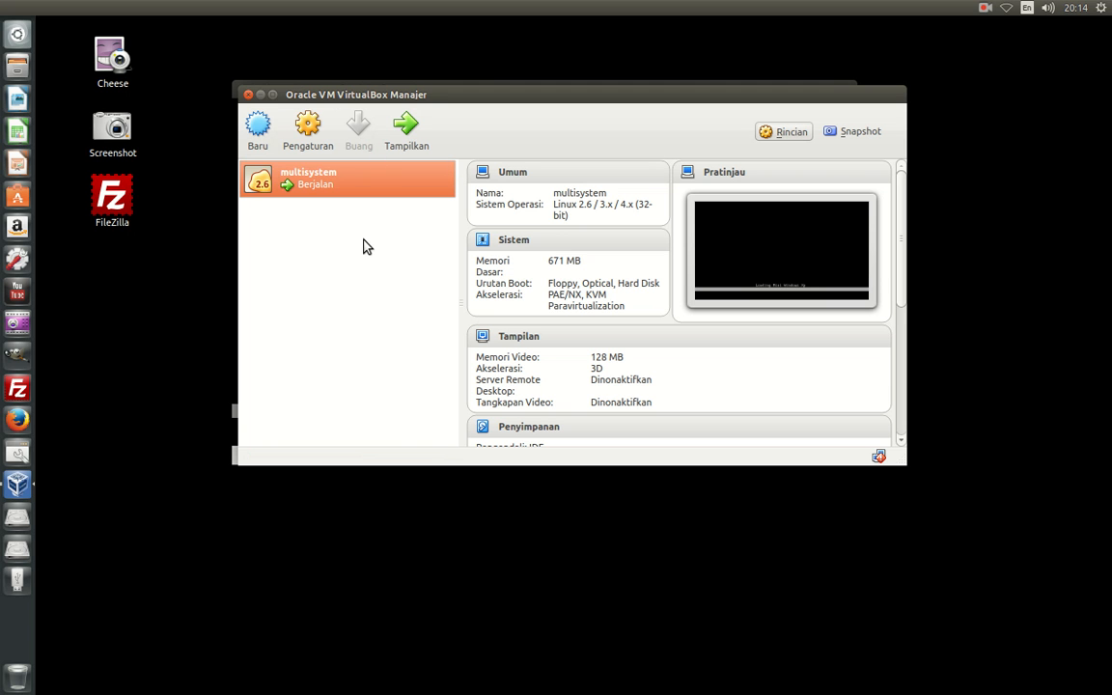
{"action": "mouse_move", "coordinate": [529, 98]}
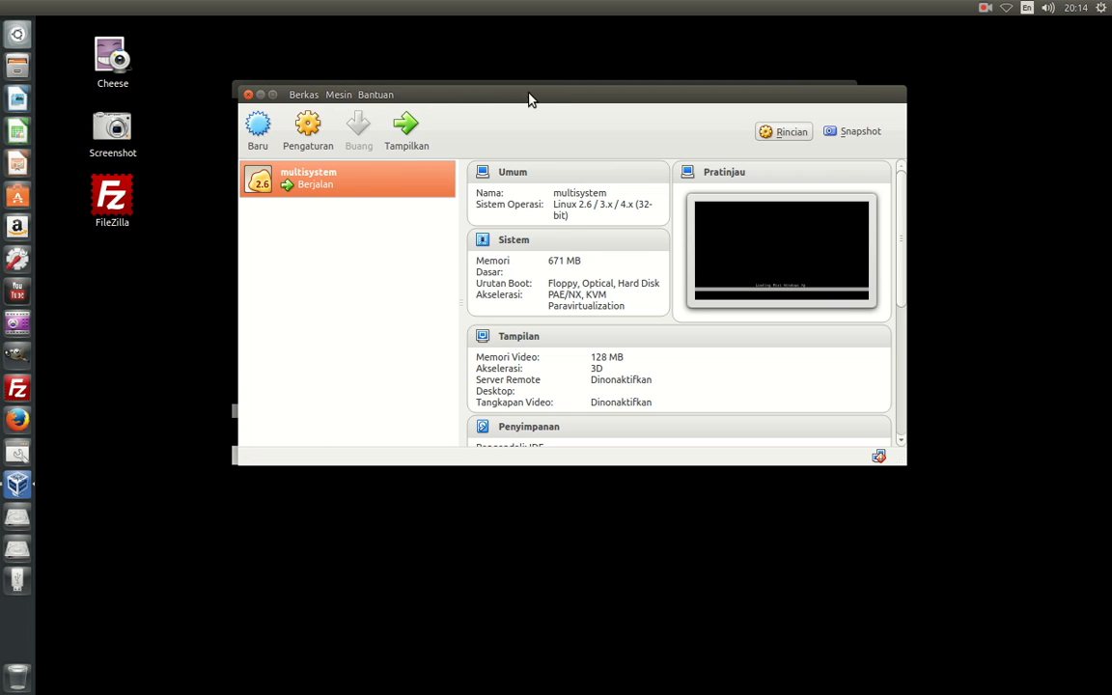
{"action": "left_click_drag", "start_coordinate": [528, 99], "coordinate": [569, 206]}
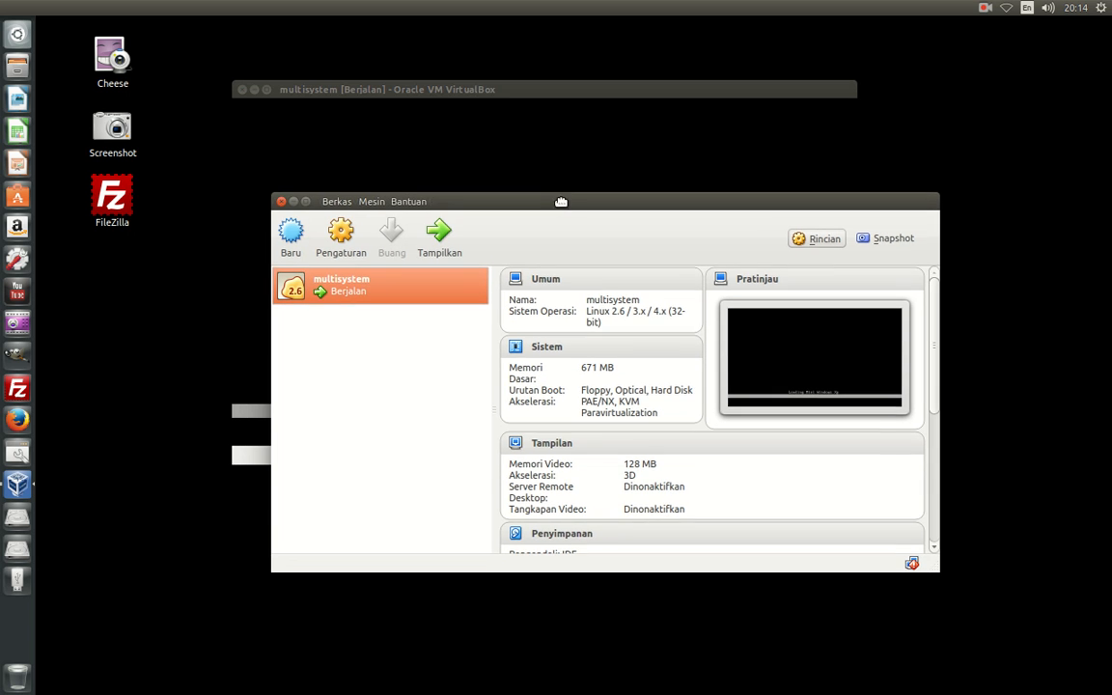
{"action": "left_click", "coordinate": [624, 96]}
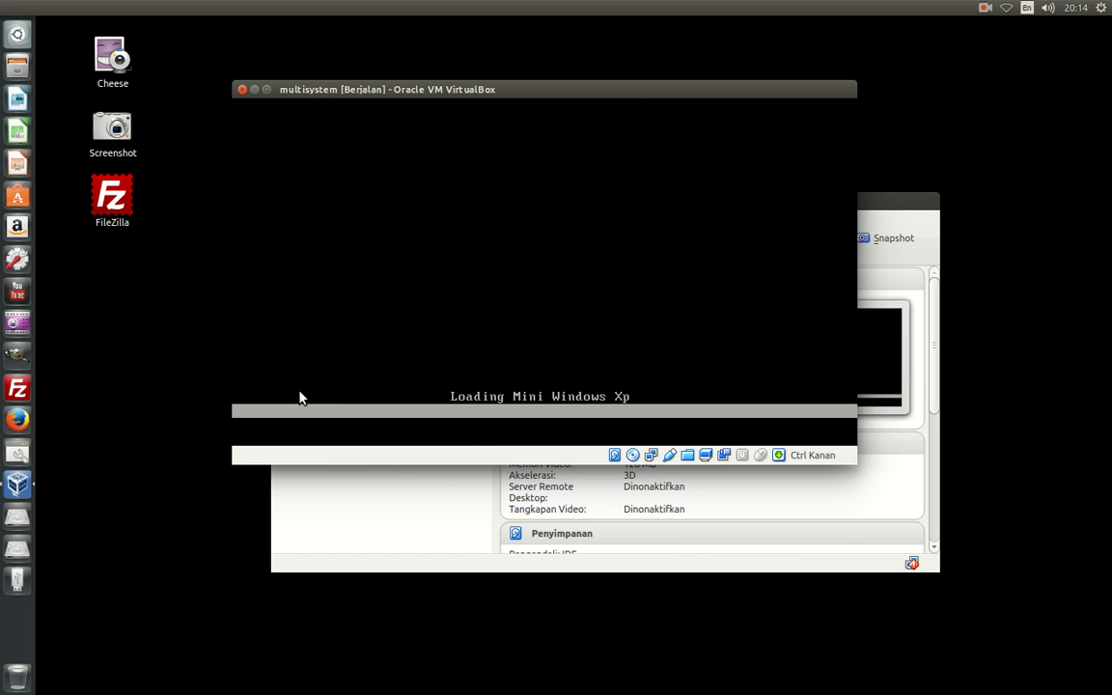
Minimize the running machine's window, examine the IDE controller in the multisystem storage settings, and close the settings without saving
{"action": "left_click", "coordinate": [252, 94]}
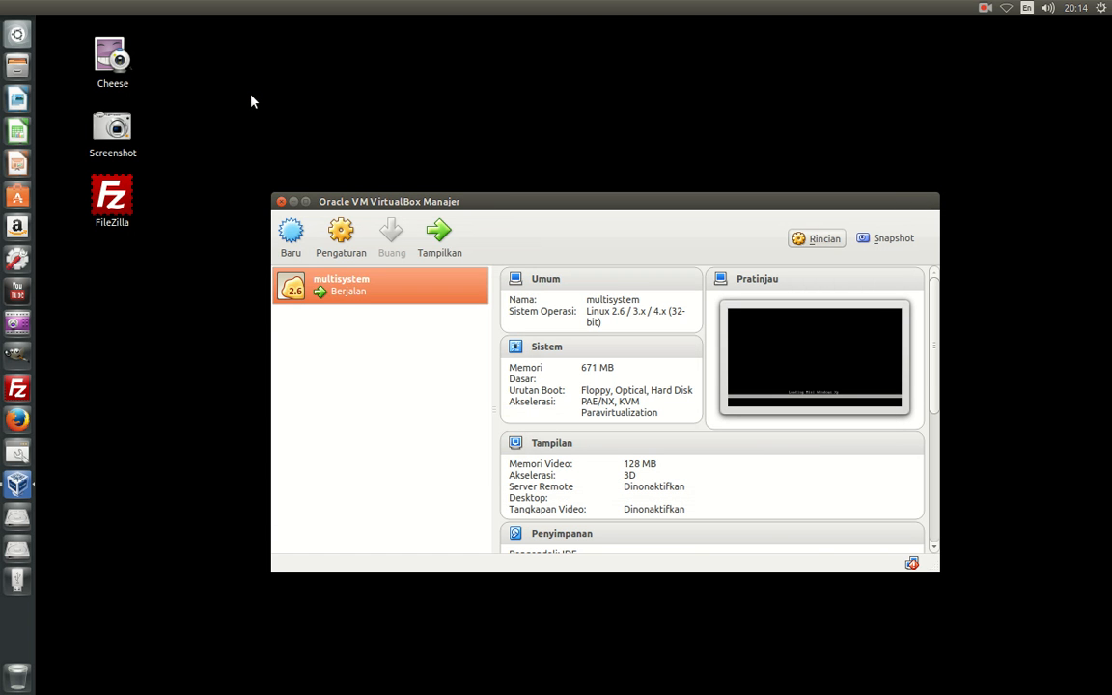
{"action": "left_click", "coordinate": [338, 244]}
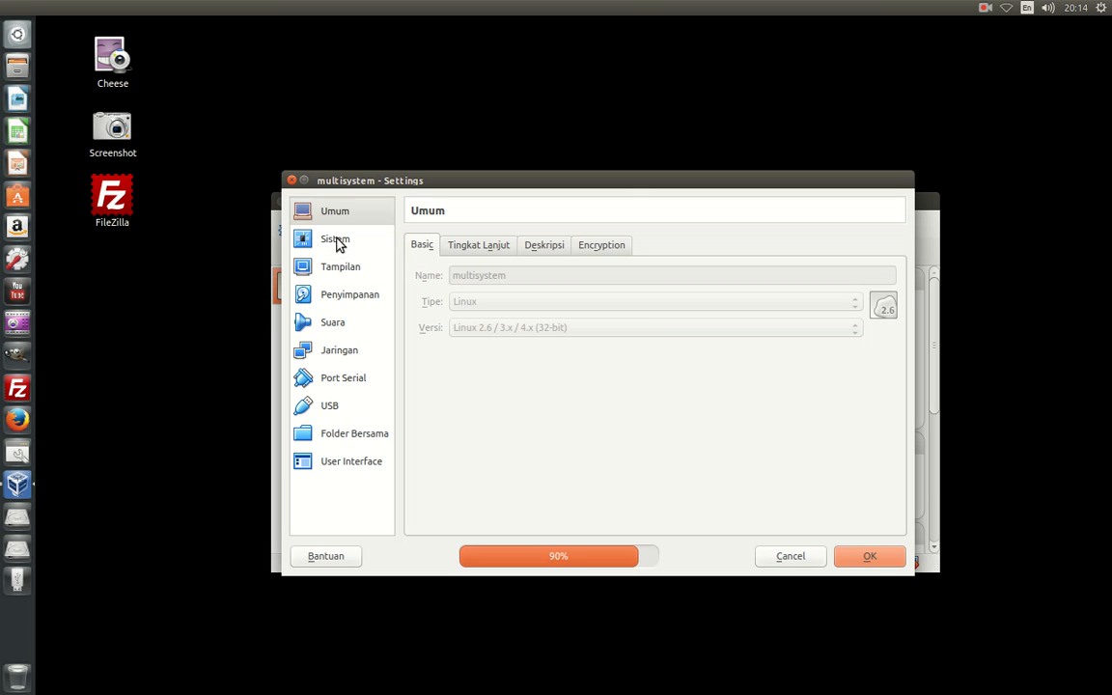
{"action": "left_click", "coordinate": [352, 296]}
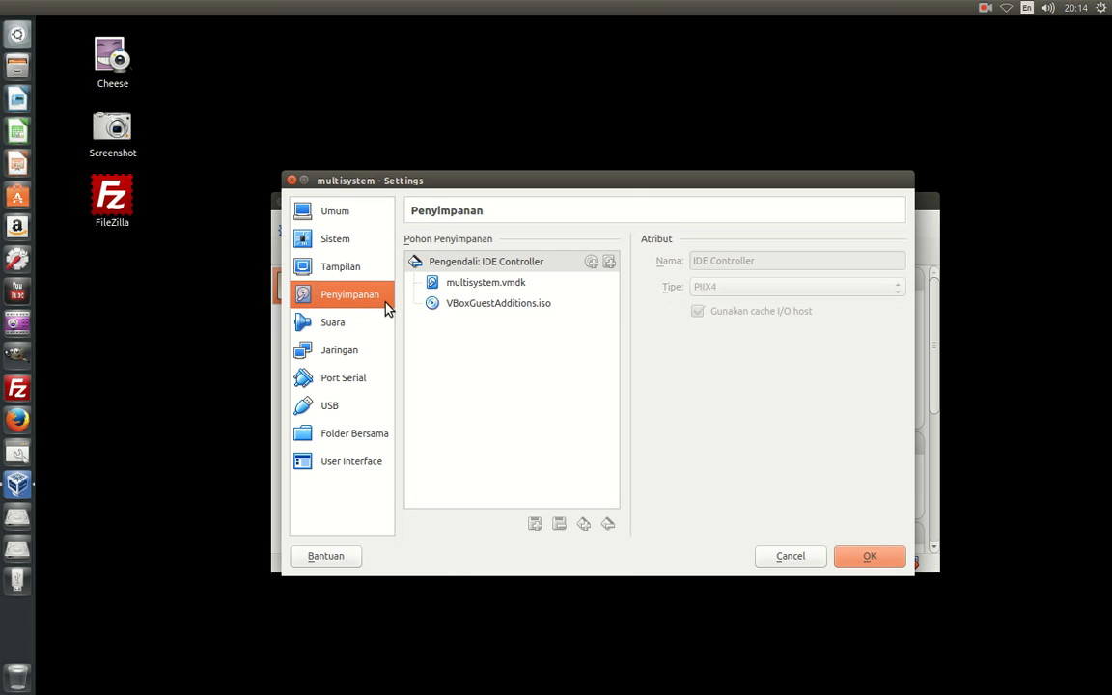
{"action": "left_click", "coordinate": [515, 262]}
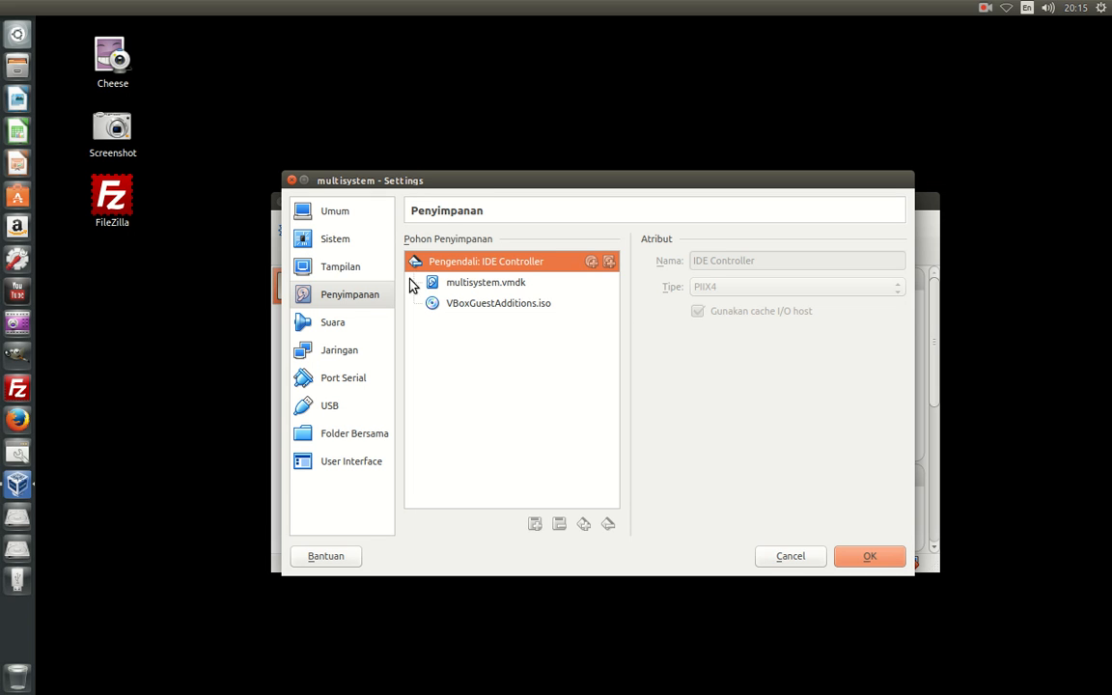
{"action": "left_click", "coordinate": [791, 557]}
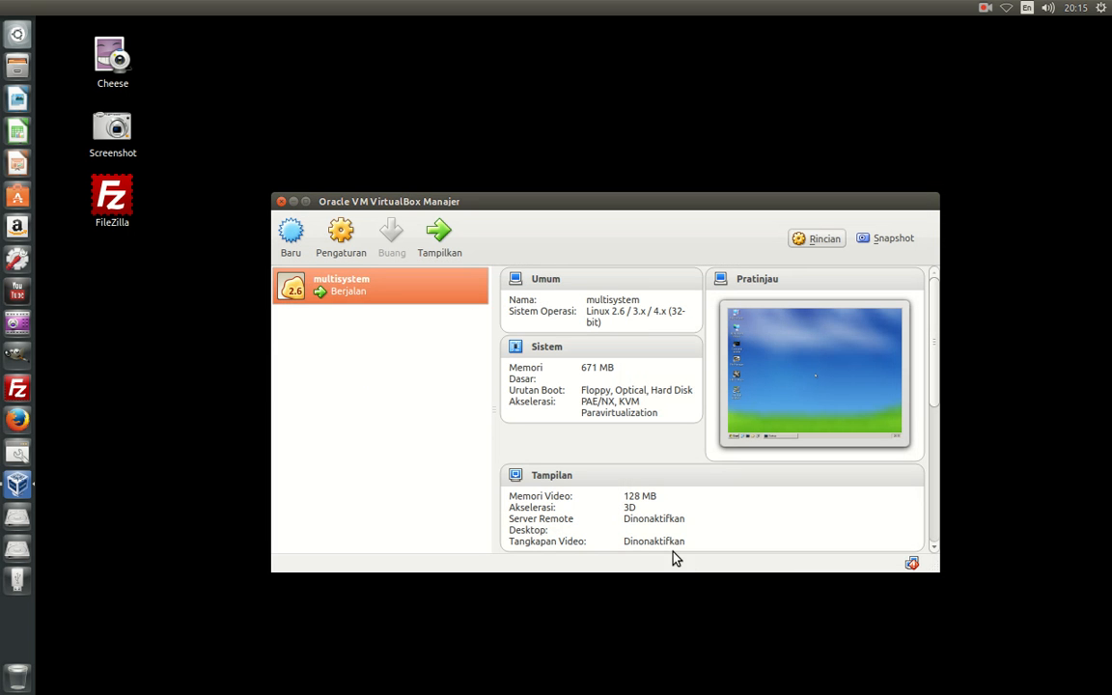
Bring the running multisystem machine's window back to the front to show the Mini Windows Xp desktop
{"action": "left_click", "coordinate": [21, 488]}
{"action": "left_click", "coordinate": [275, 355]}
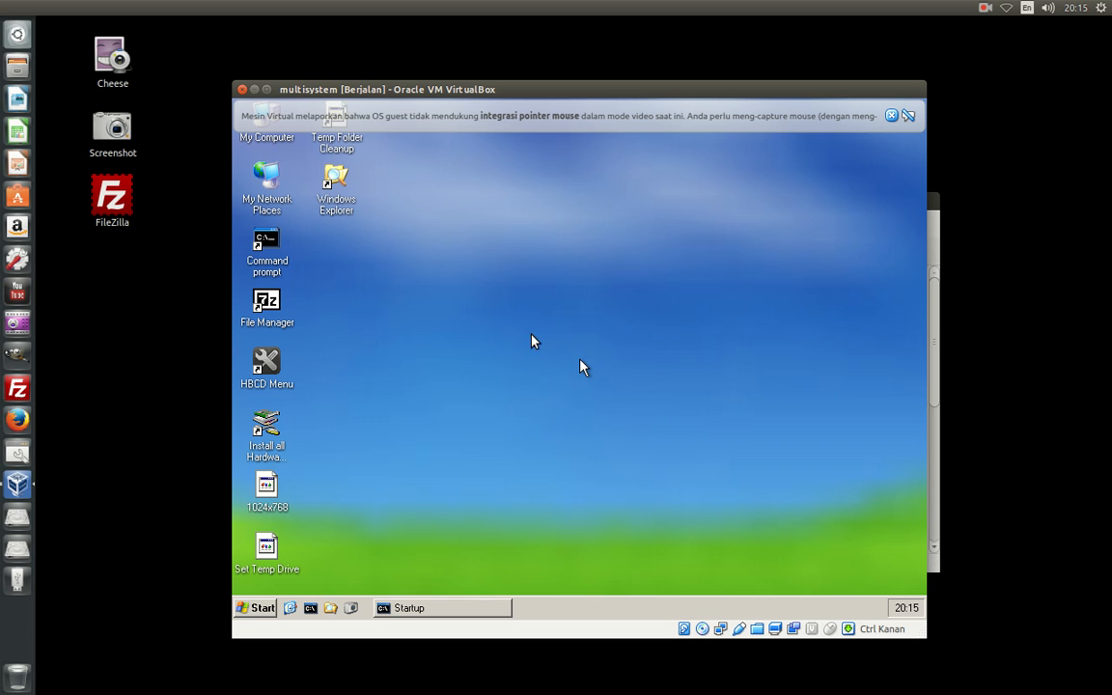
Dismiss the mouse integration notice and let the virtual machine capture the mouse and keyboard
{"action": "left_click", "coordinate": [889, 117]}
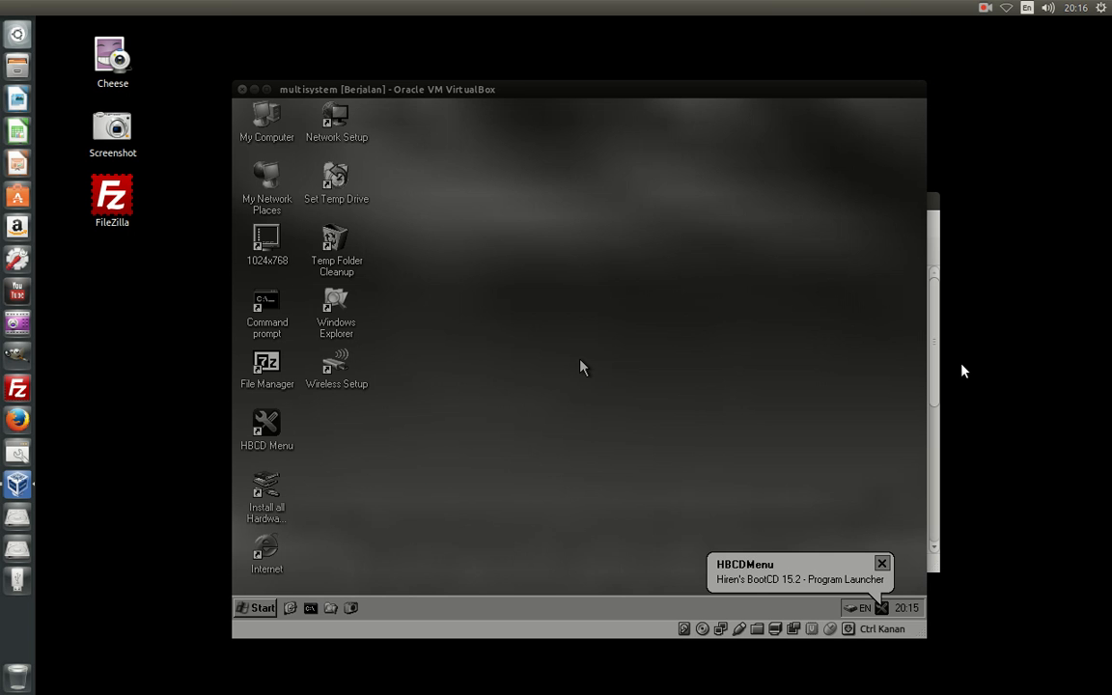
{"action": "left_click", "coordinate": [894, 349]}
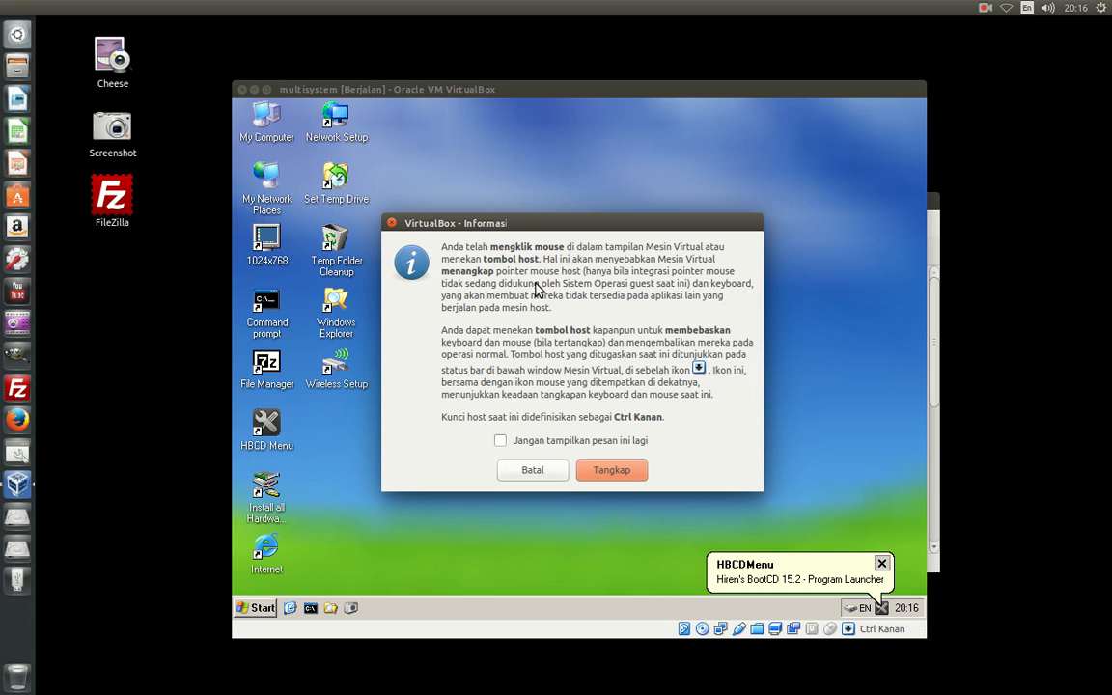
{"action": "left_click", "coordinate": [594, 479]}
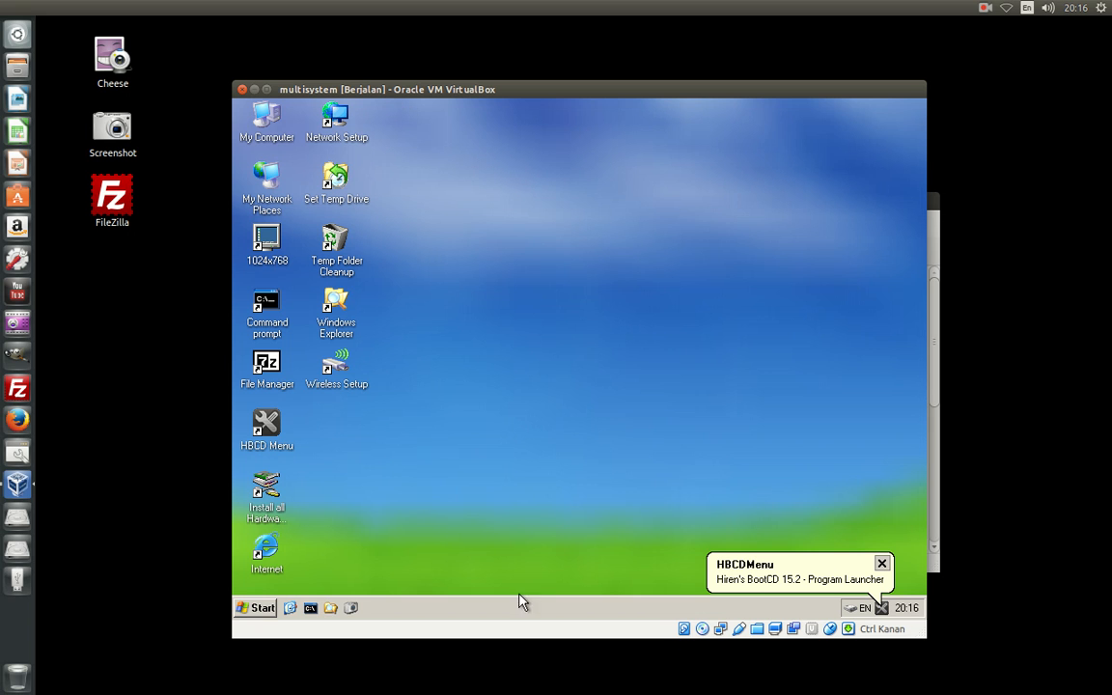
Close the HBCDMenu notification and open the Hiren's BootCD 15.2 Program Launcher from the Mini Windows Xp desktop
{"action": "left_click", "coordinate": [881, 564]}
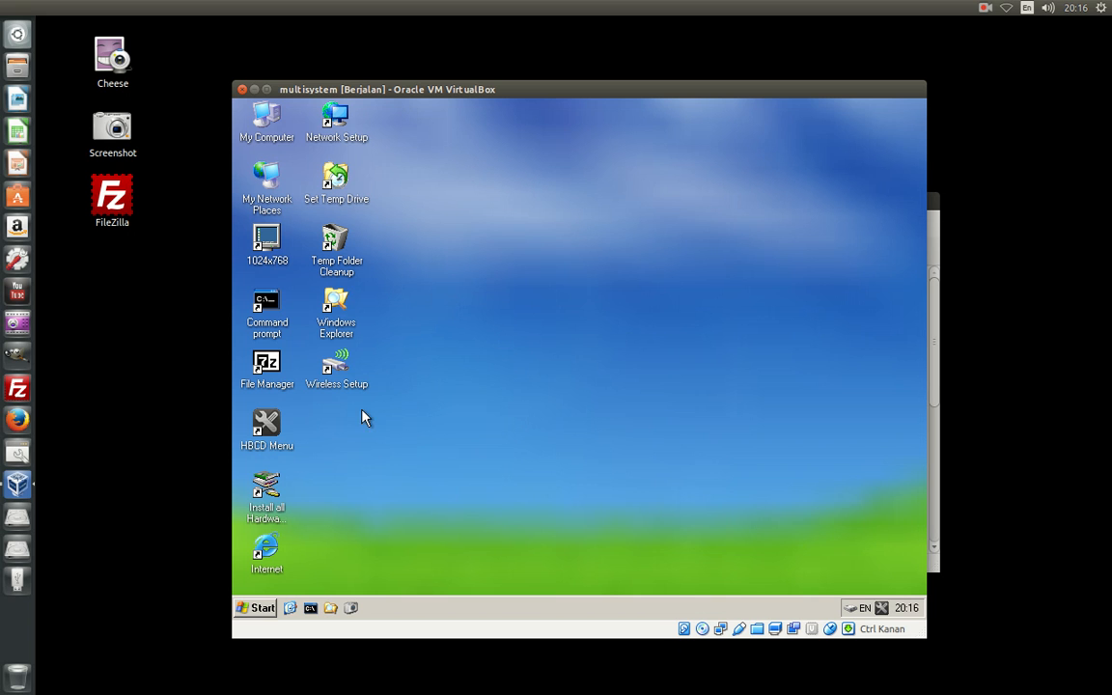
{"action": "left_click", "coordinate": [263, 449]}
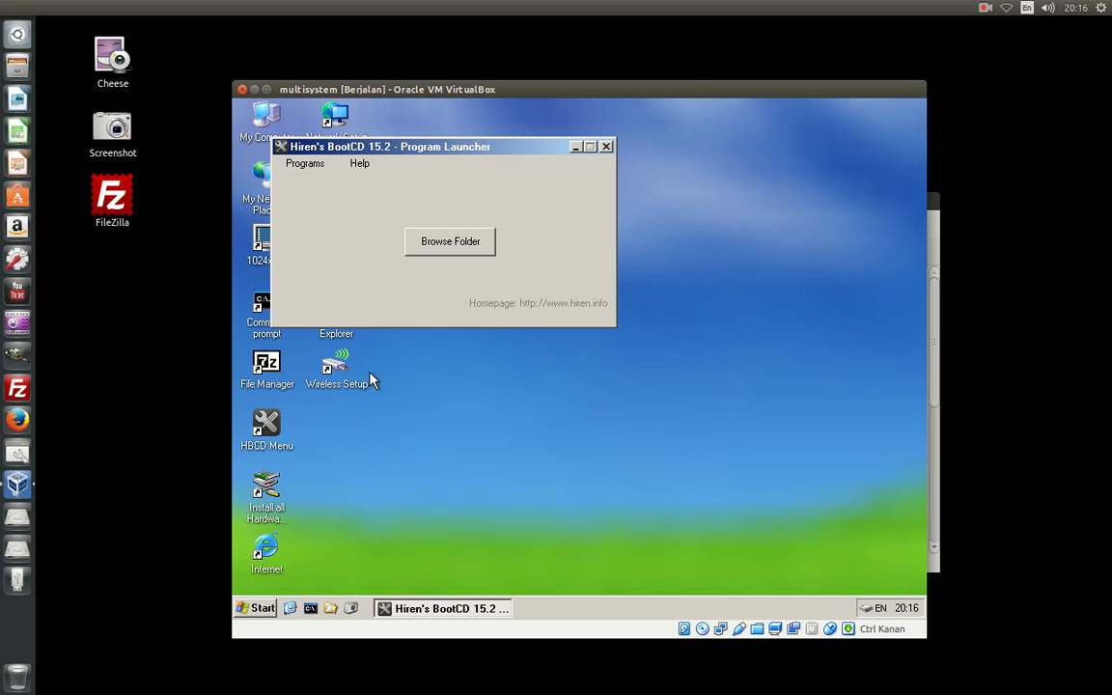
Browse the launcher's program categories and launch Ghost32 from the Ghost (Optional) group of the Backup programs
{"action": "left_click", "coordinate": [303, 164]}
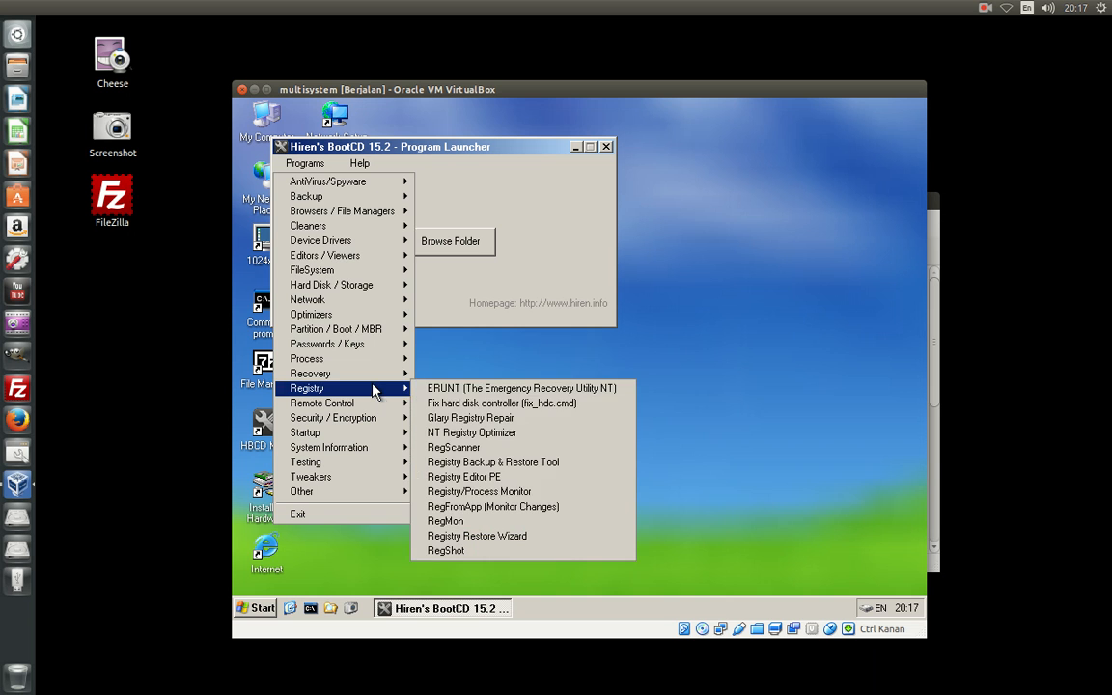
{"action": "mouse_move", "coordinate": [396, 197]}
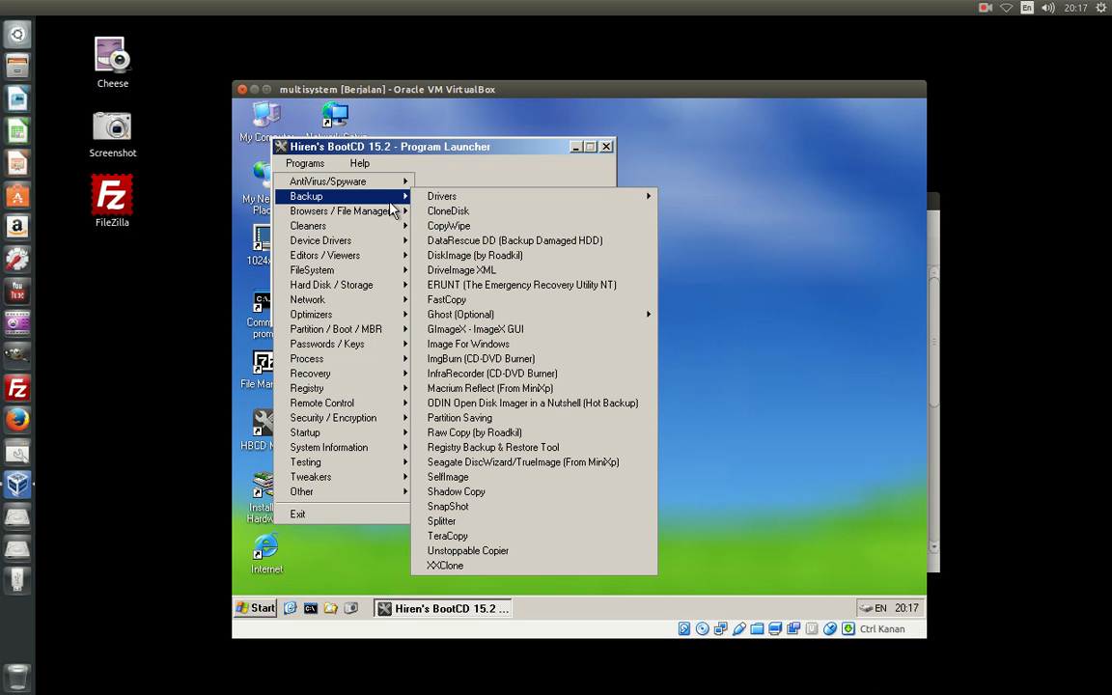
{"action": "mouse_move", "coordinate": [351, 274]}
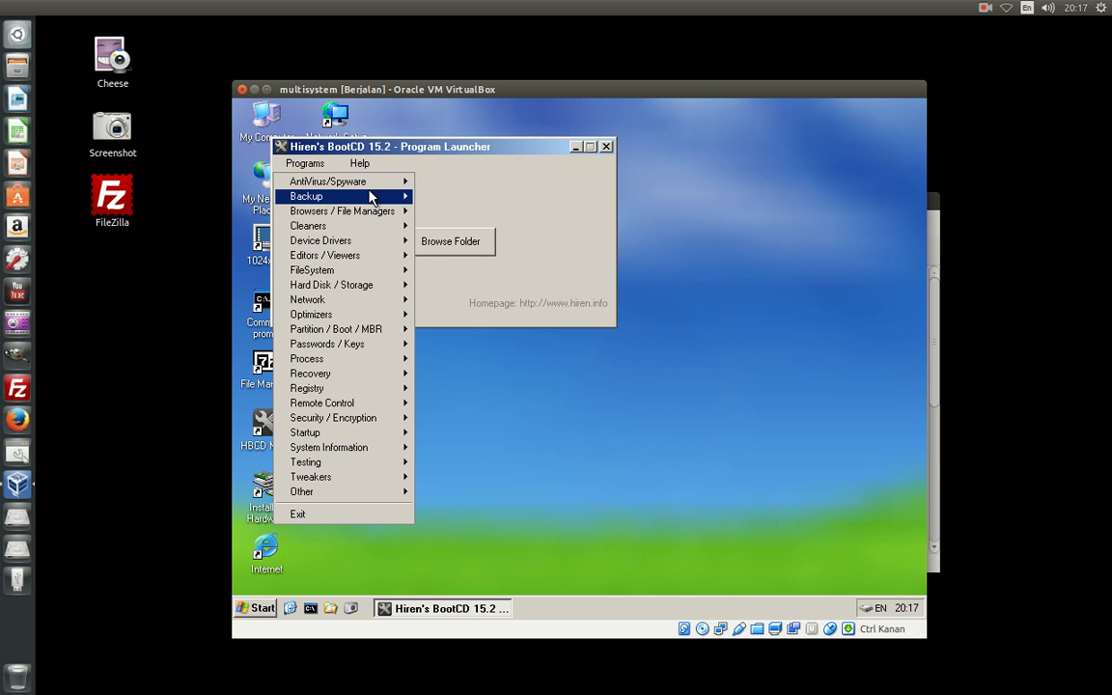
{"action": "mouse_move", "coordinate": [331, 195]}
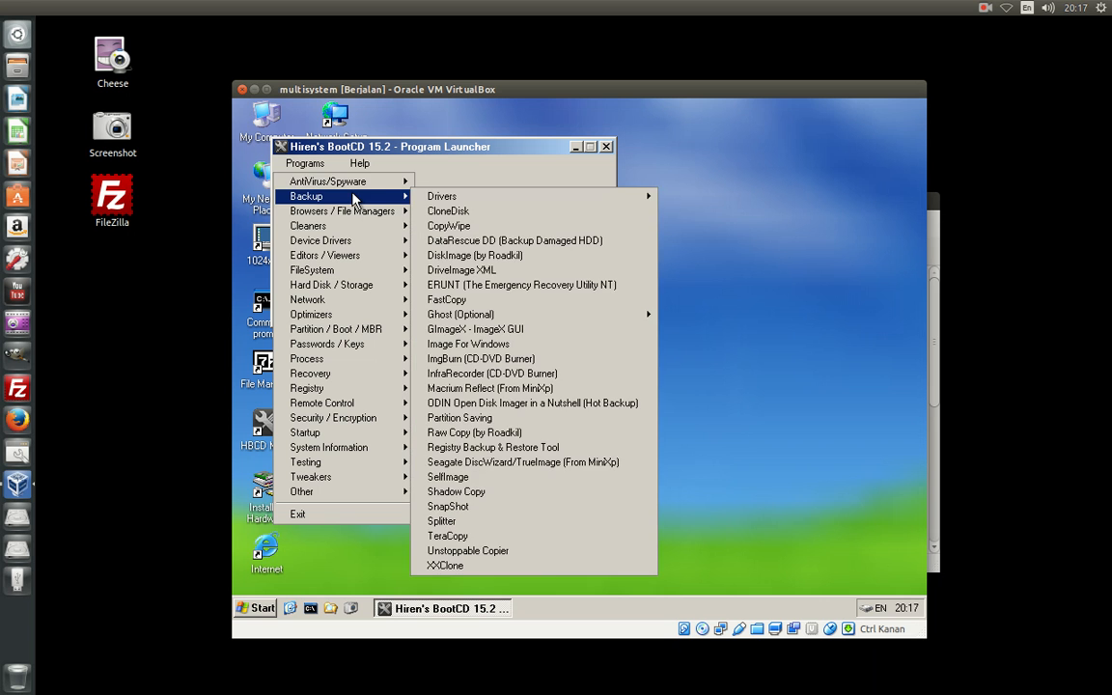
{"action": "mouse_move", "coordinate": [376, 214]}
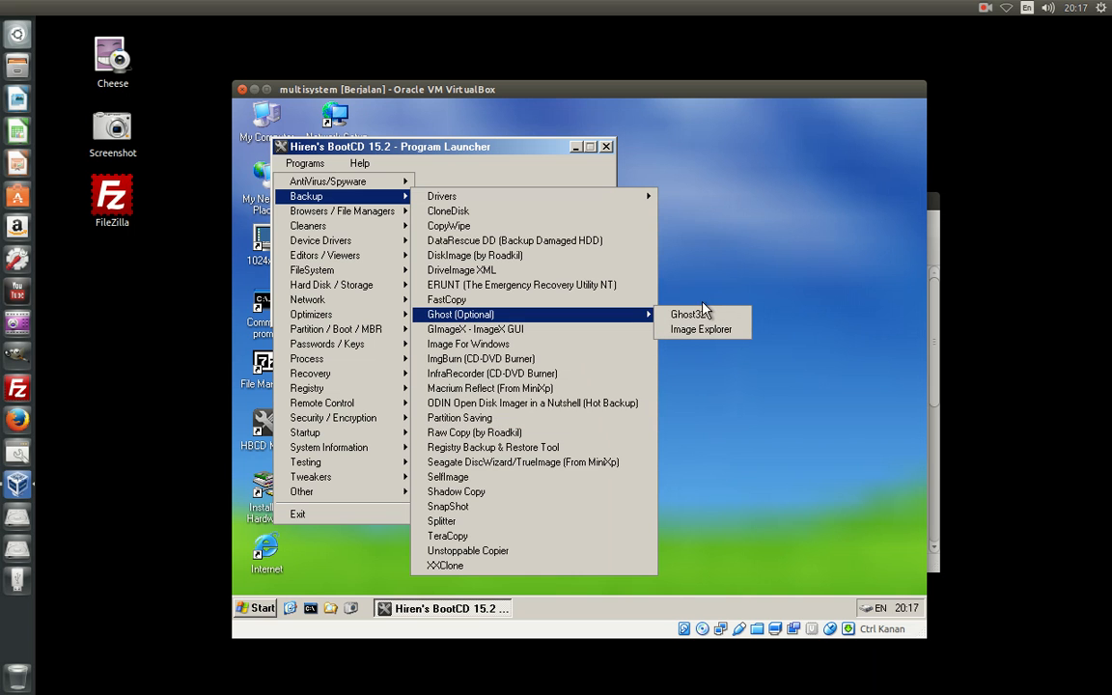
{"action": "left_click", "coordinate": [691, 314]}
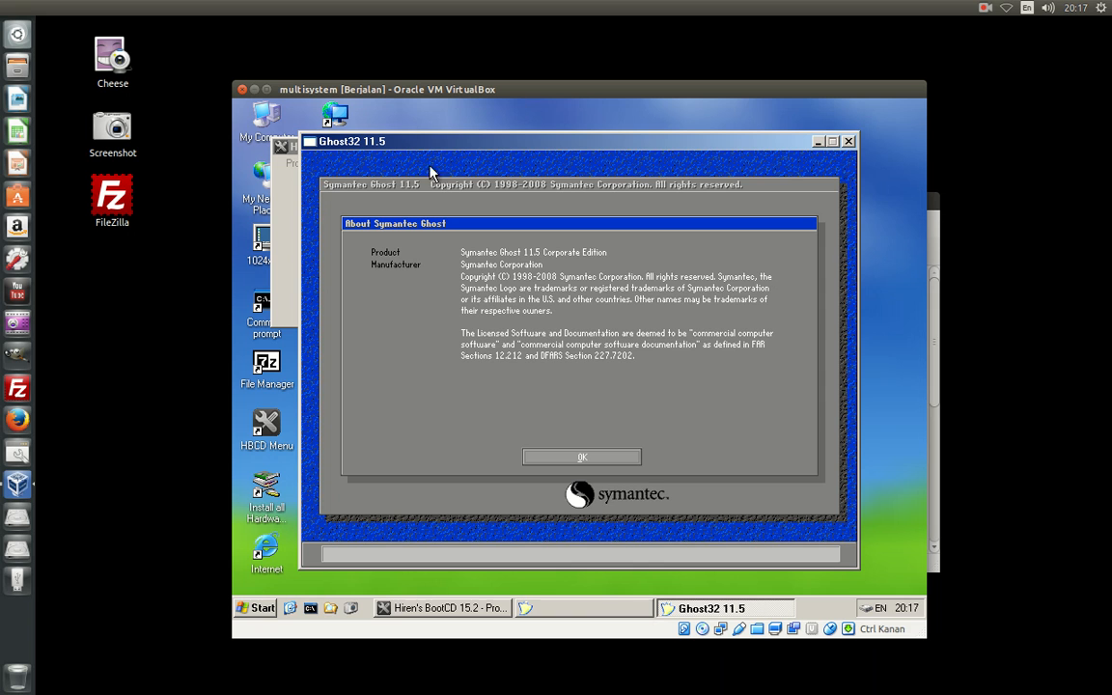
Reposition the Ghost32 11.5 window so that it covers the Program Launcher window on the guest desktop
{"action": "mouse_move", "coordinate": [446, 159]}
{"action": "left_mouse_down"}
{"action": "mouse_move", "coordinate": [526, 156]}
{"action": "mouse_move", "coordinate": [391, 213]}
{"action": "mouse_move", "coordinate": [322, 168]}
{"action": "mouse_move", "coordinate": [439, 166]}
{"action": "mouse_move", "coordinate": [519, 124]}
{"action": "mouse_move", "coordinate": [395, 155]}
{"action": "mouse_move", "coordinate": [451, 179]}
{"action": "left_mouse_up"}
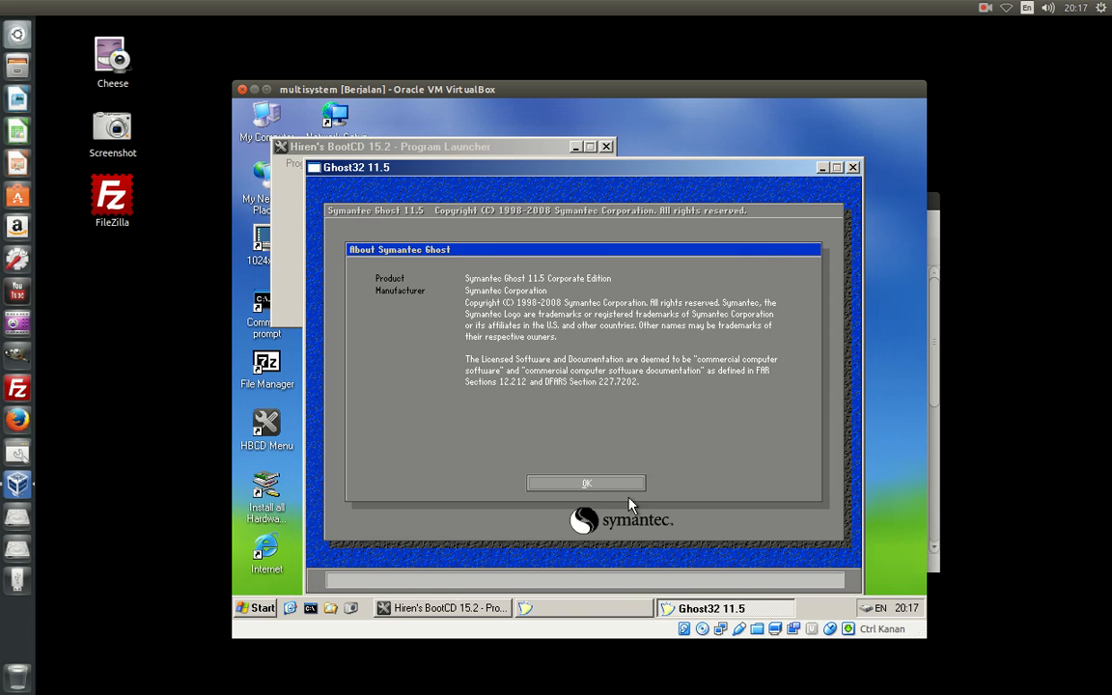
{"action": "left_click_drag", "start_coordinate": [404, 171], "coordinate": [374, 140]}
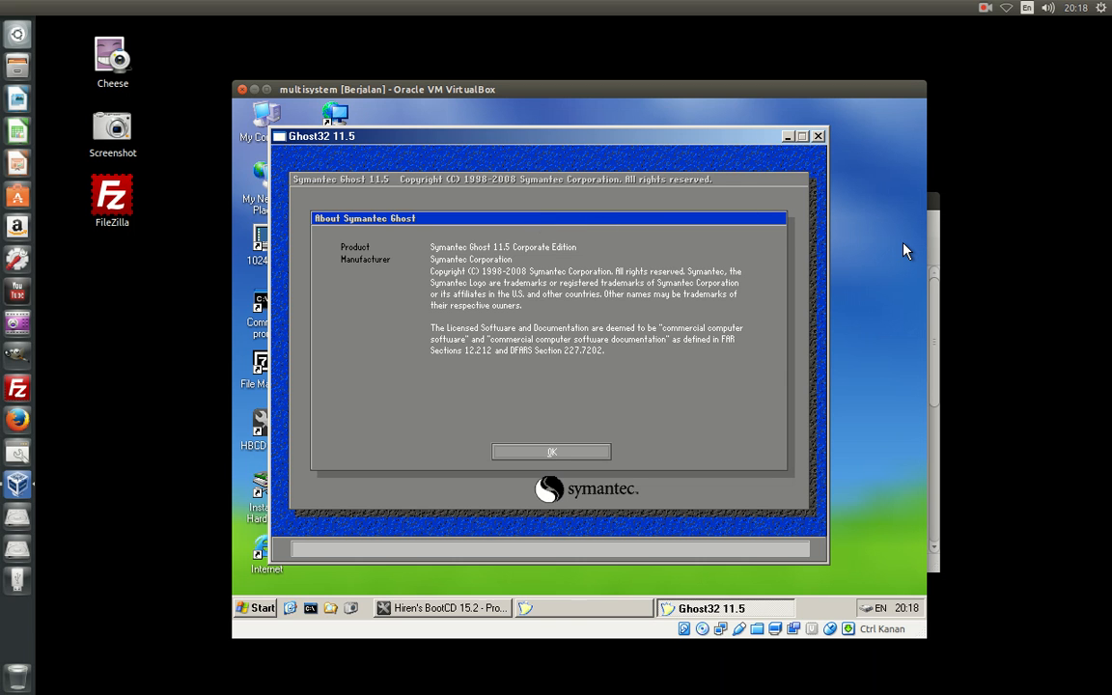
{"action": "left_click", "coordinate": [986, 8]}
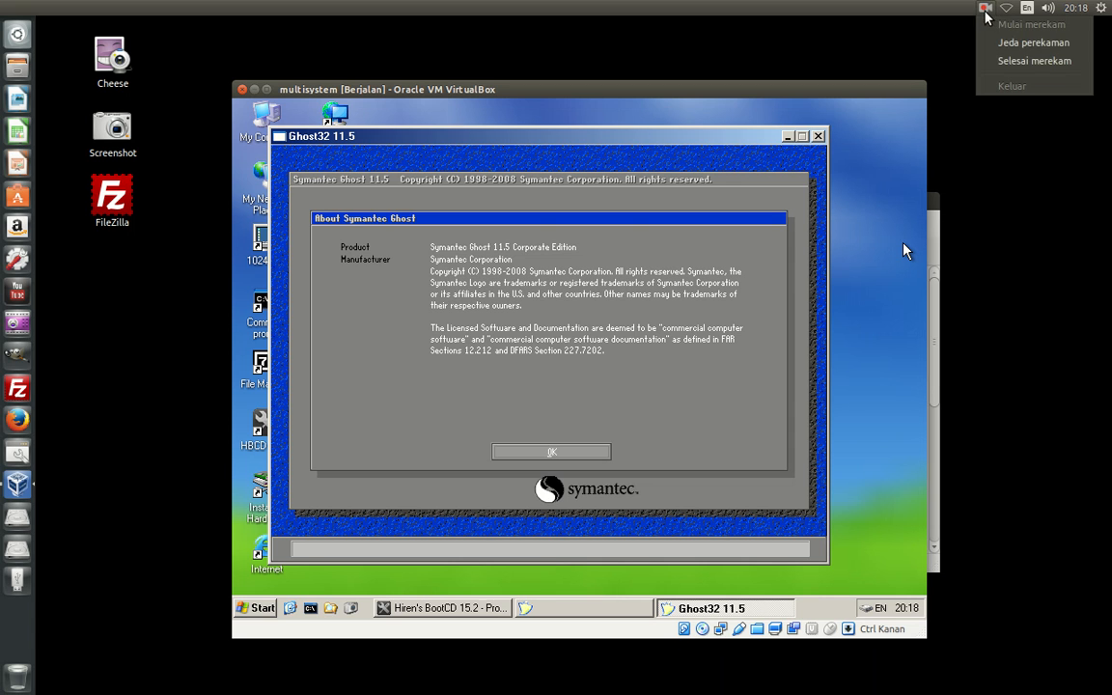